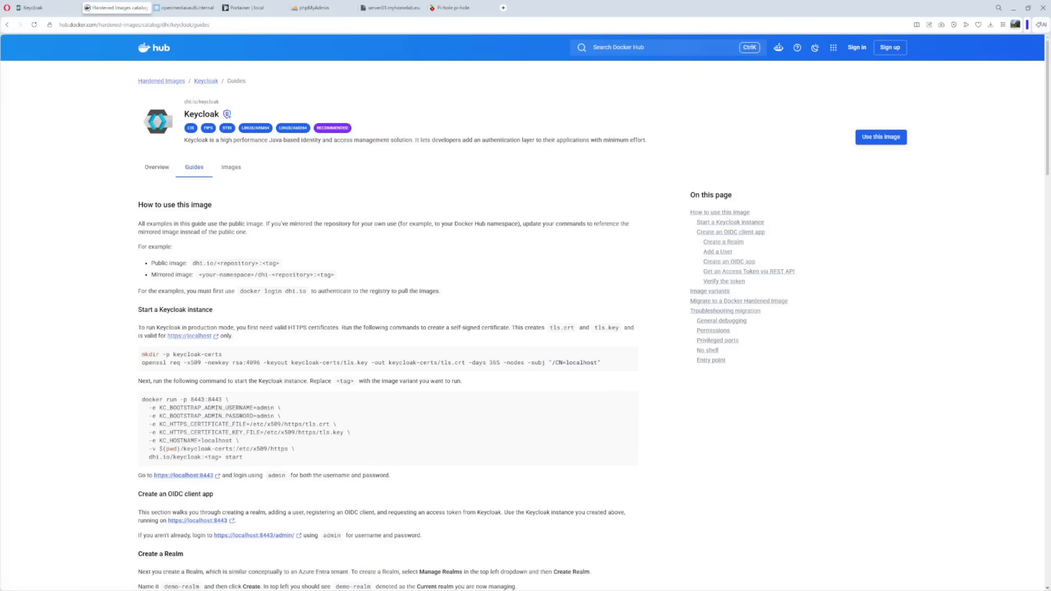
- Check the saved certificate command notes, then switch to the openmediavault dashboard
left_click_drag(1050, 209, 523, 167)
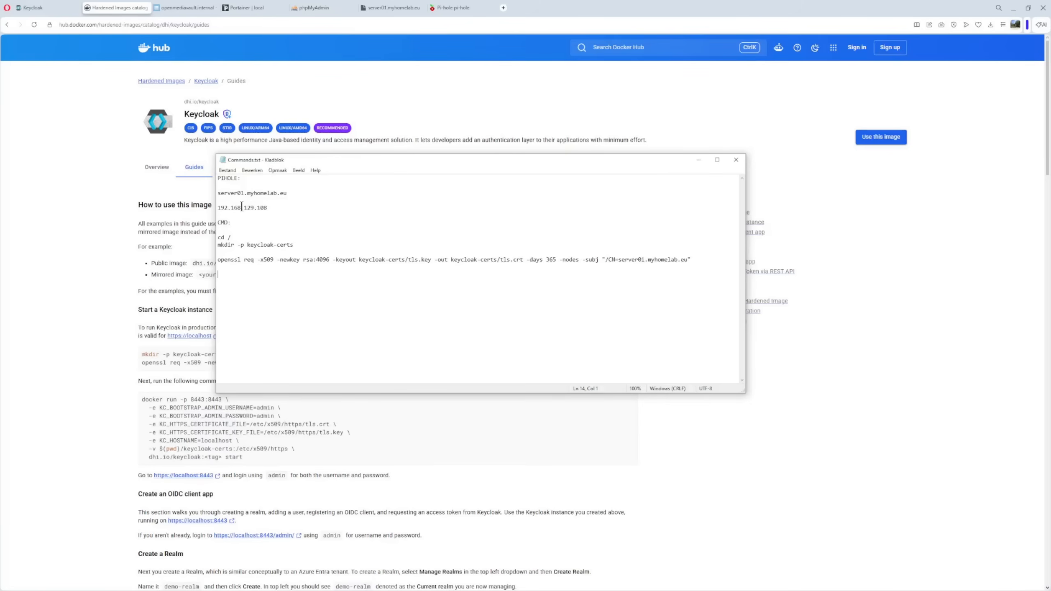
left_click_drag(394, 164, 1050, 174)
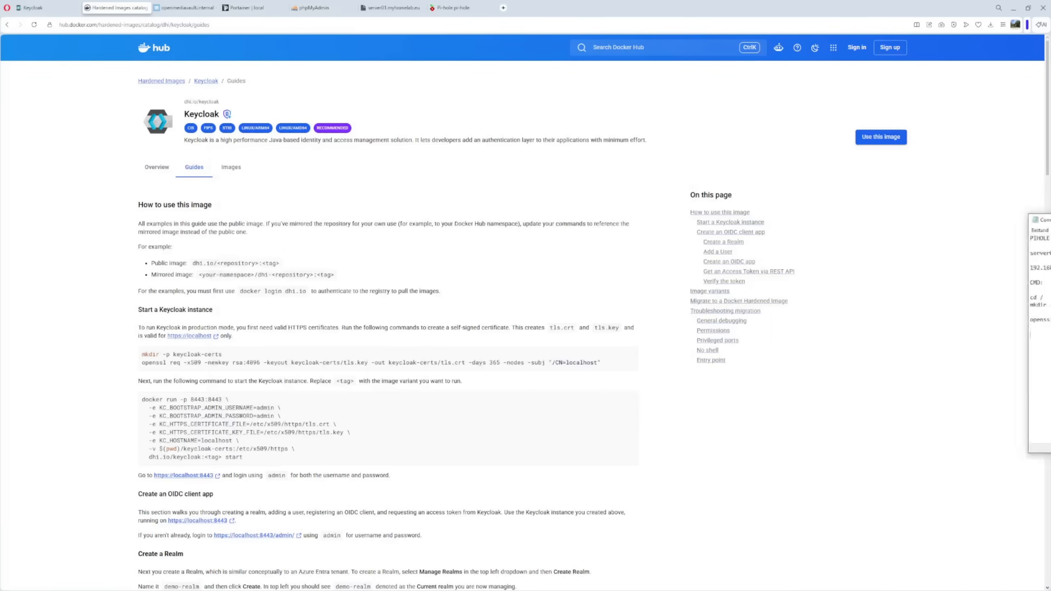
left_click(189, 9)
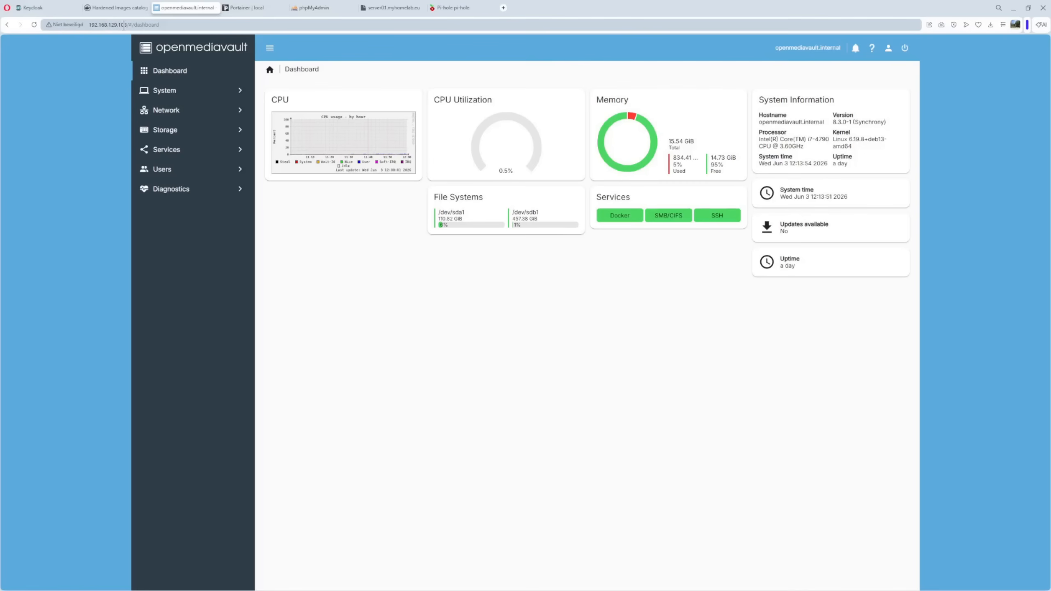
- Review the openssl certificate command line in the notes, then go to the Pi-hole tab
key("alt+Tab")
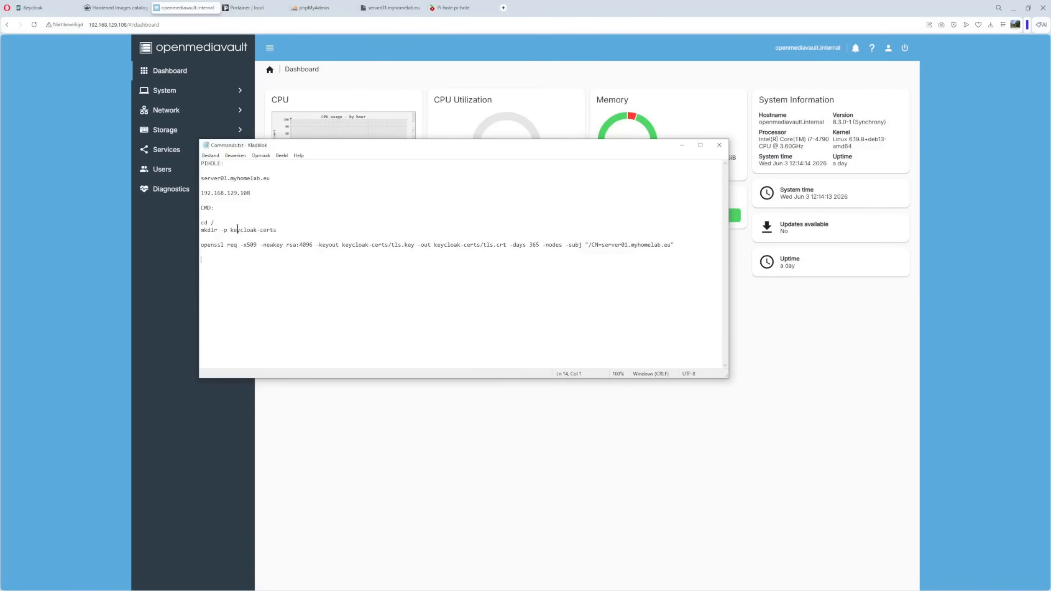
left_click_drag(203, 247, 674, 249)
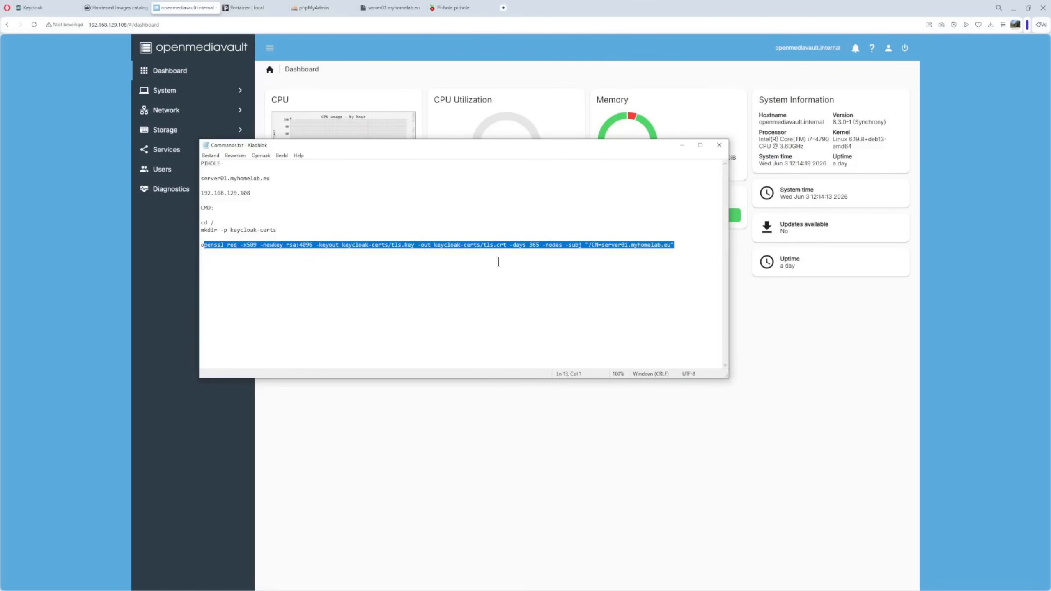
left_click(479, 273)
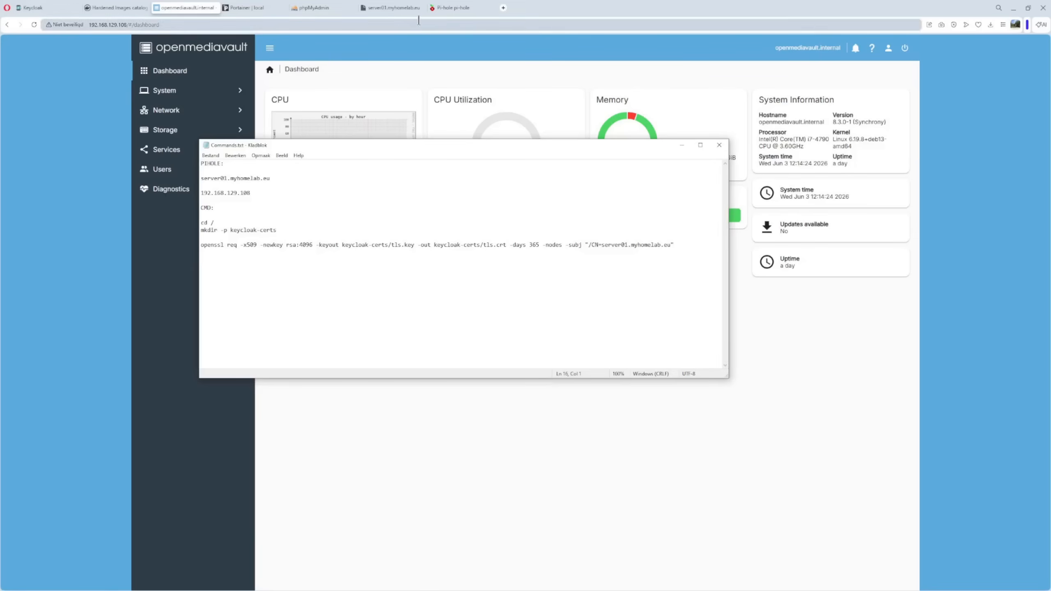
left_click(462, 10)
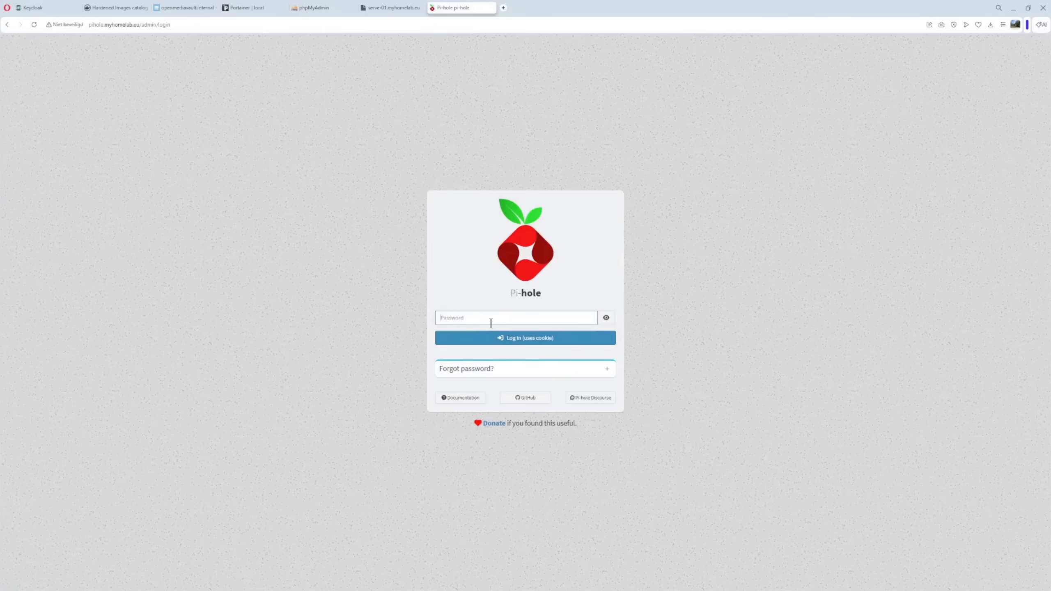
- Log in to Pi-hole and open Settings > Local DNS Records
type("•")
key("Return")
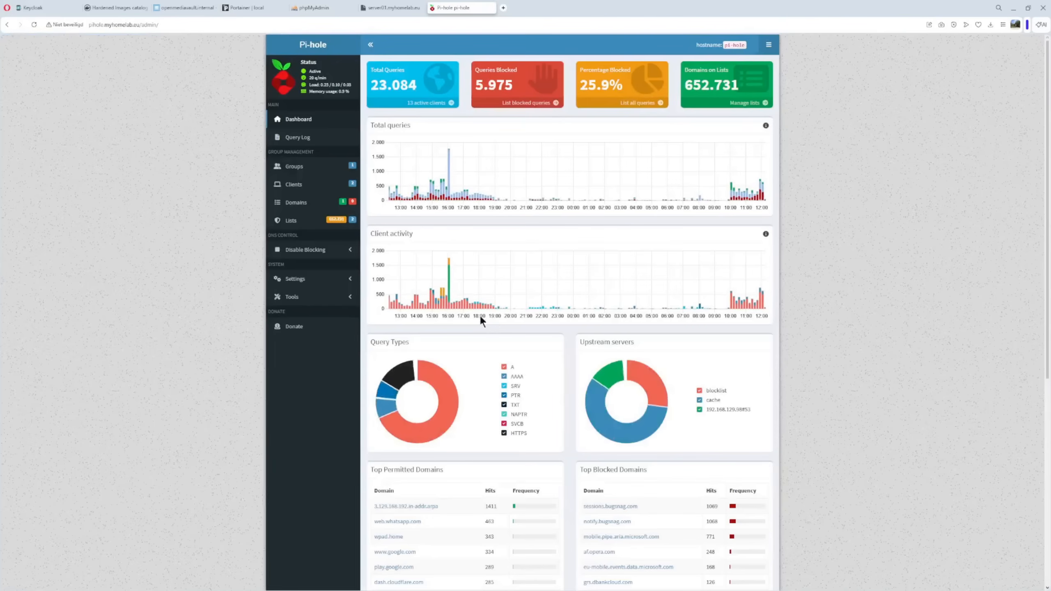
left_click(300, 286)
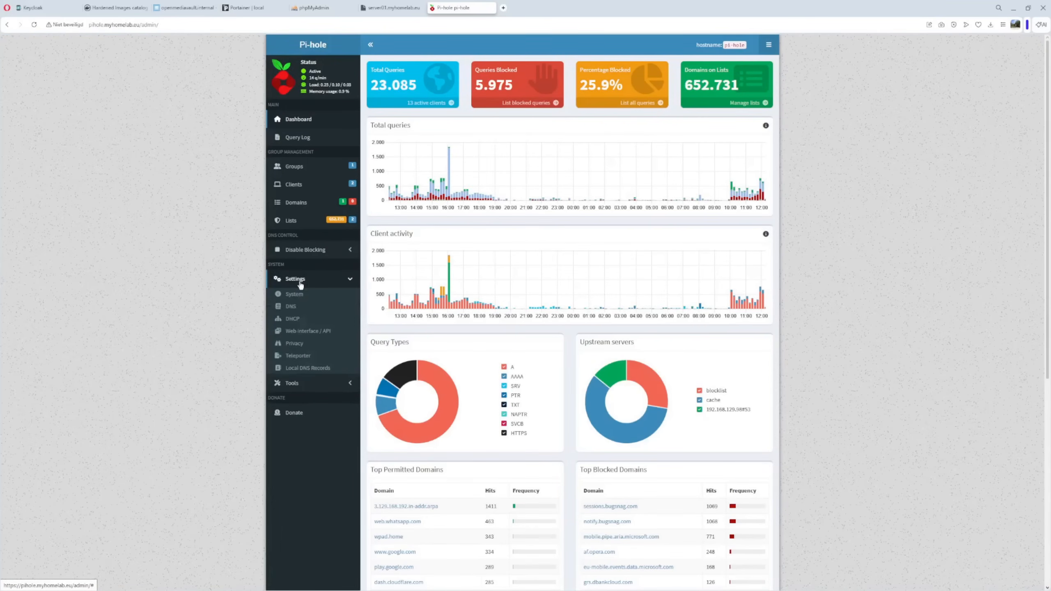
left_click(307, 372)
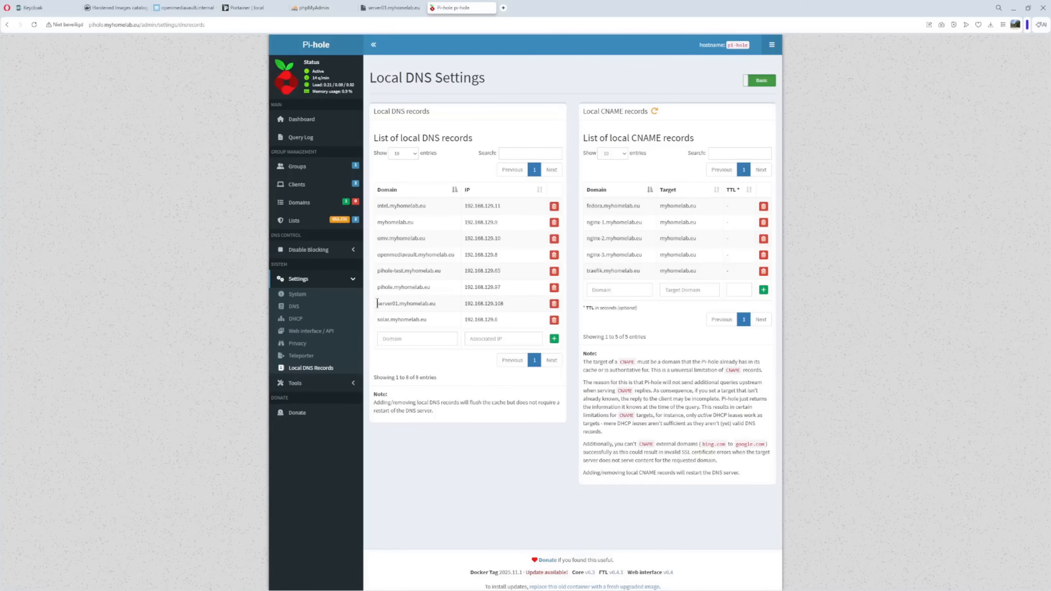
- Confirm server01.myhomelab.eu maps to 192.168.129.108, then return to openmediavault
left_click_drag(378, 303, 437, 303)
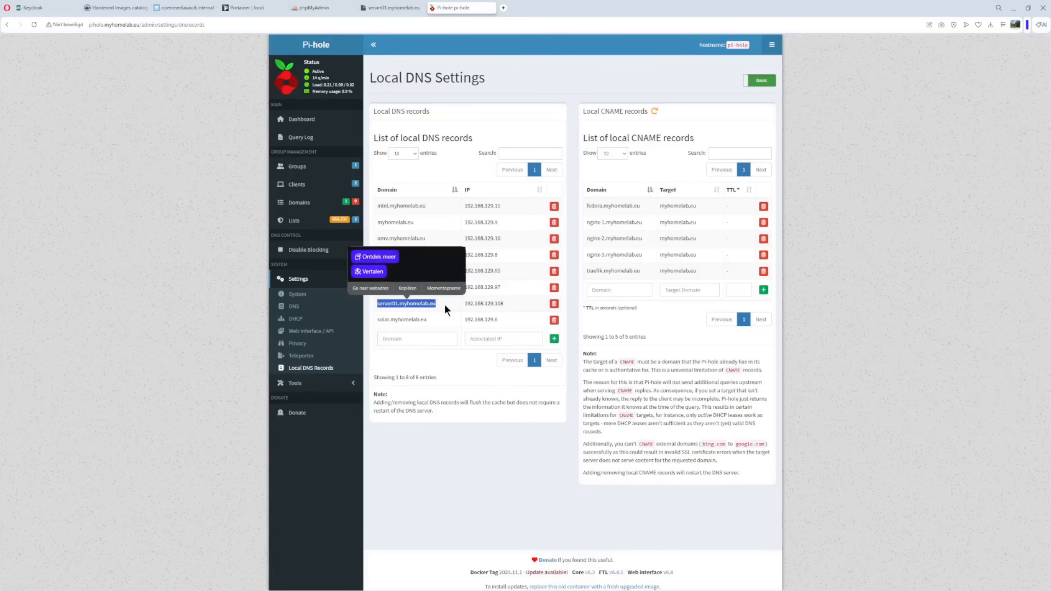
left_click(476, 305)
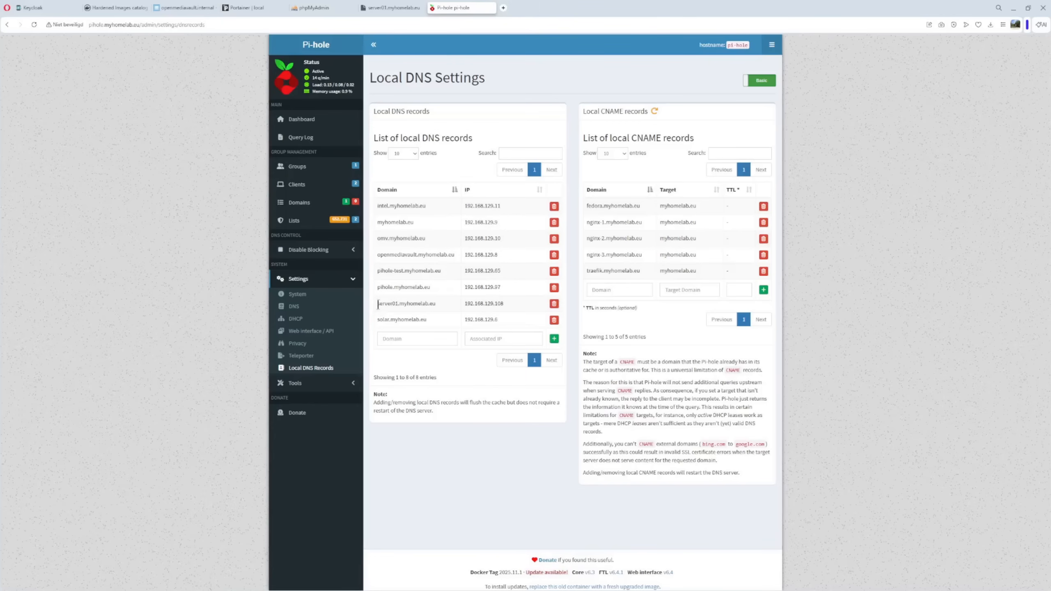
left_click_drag(378, 304, 438, 306)
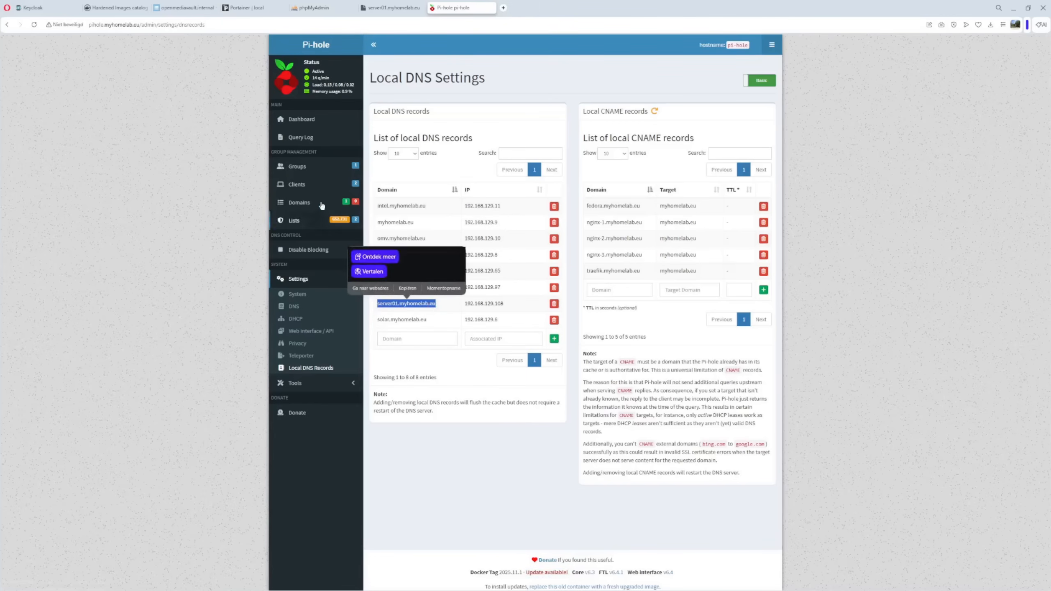
left_click(187, 9)
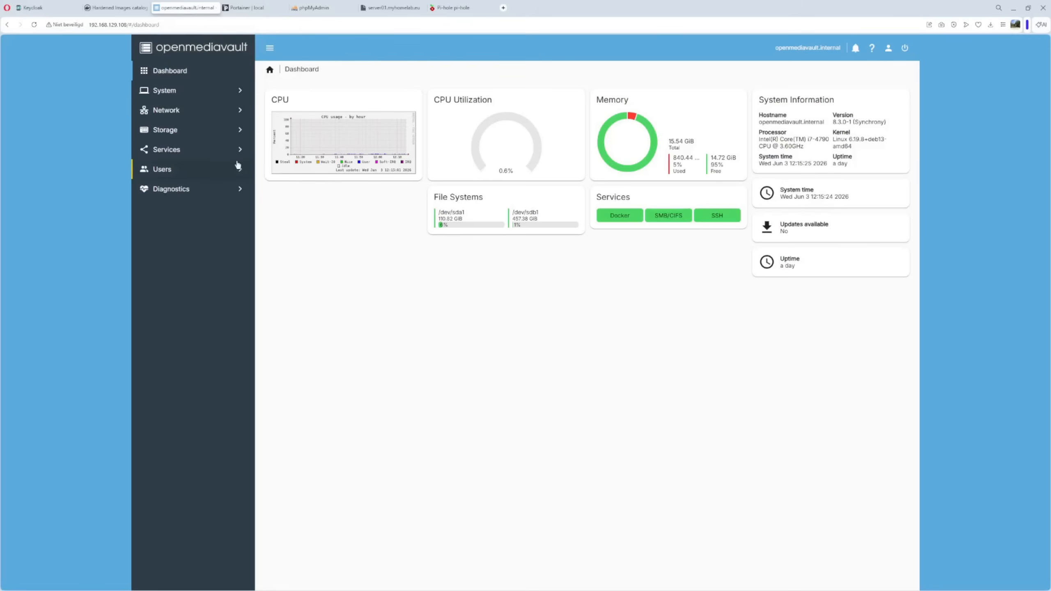
- Open the keycloak compose file for editing from Services > Compose > Files
left_click(173, 152)
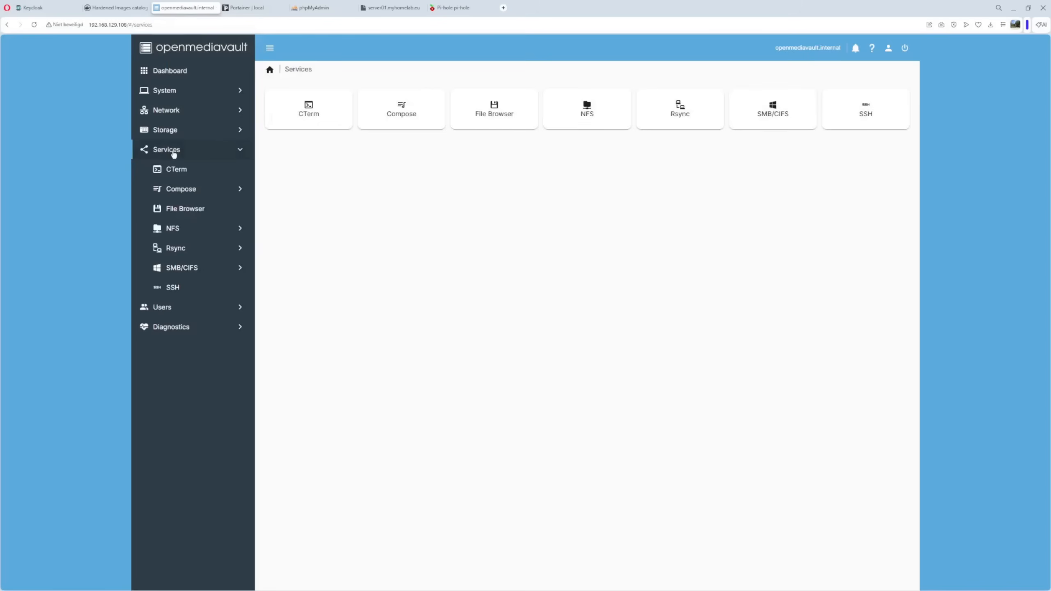
left_click(185, 191)
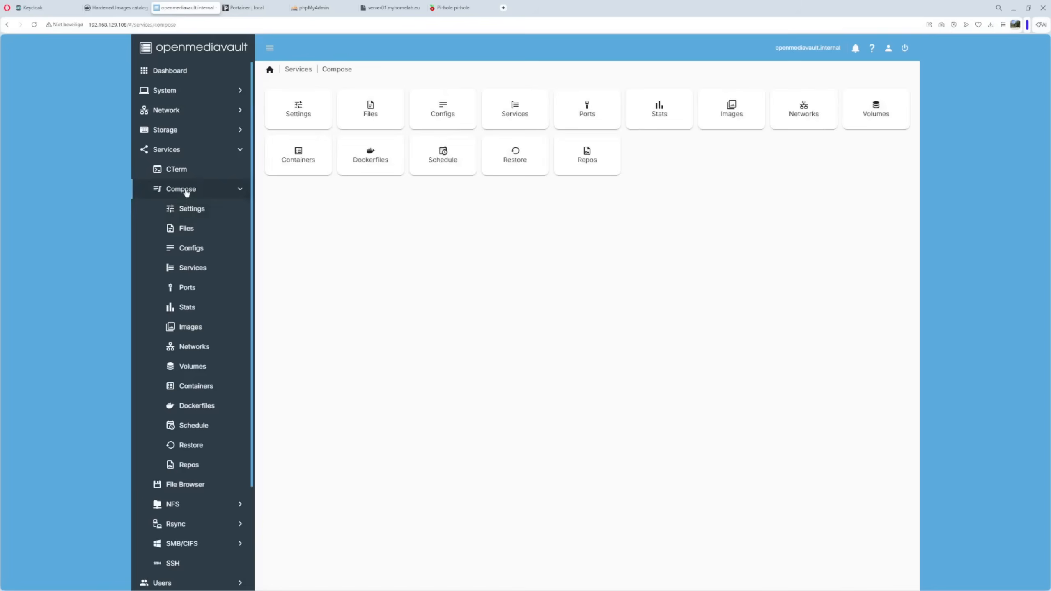
left_click(185, 229)
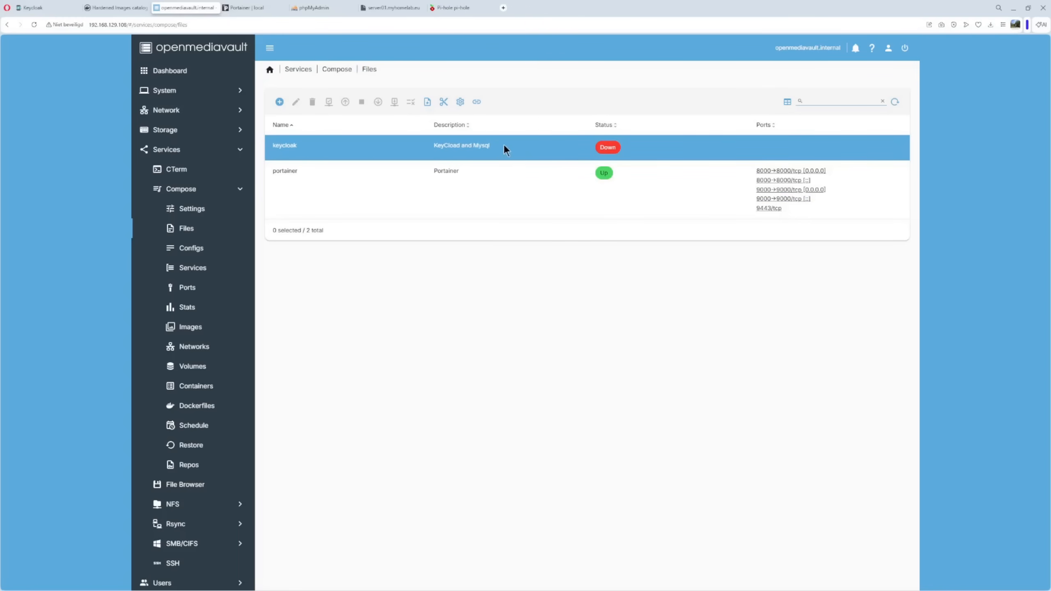
left_click(366, 145)
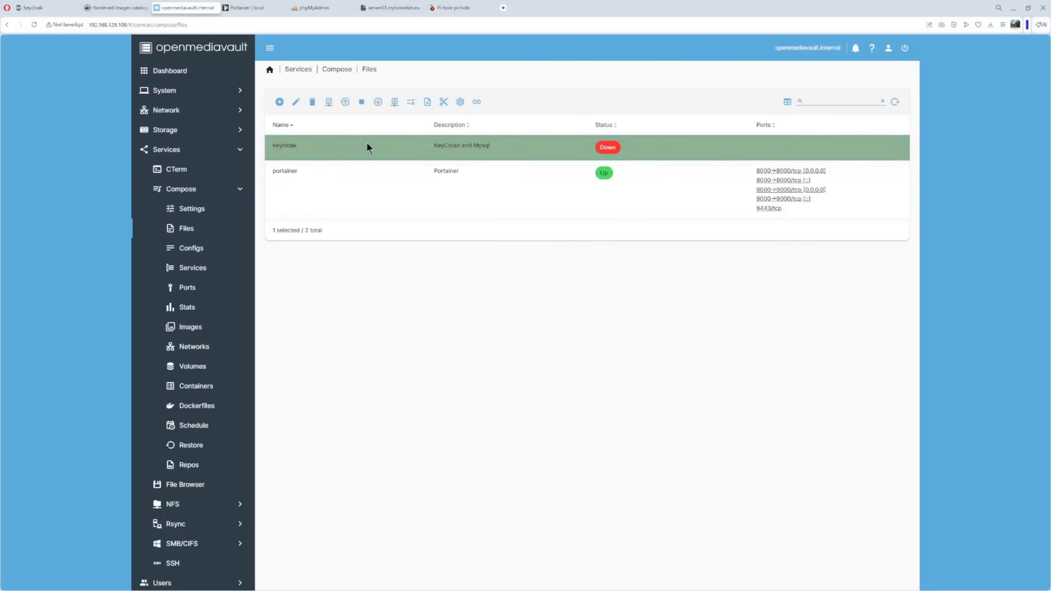
left_click(296, 103)
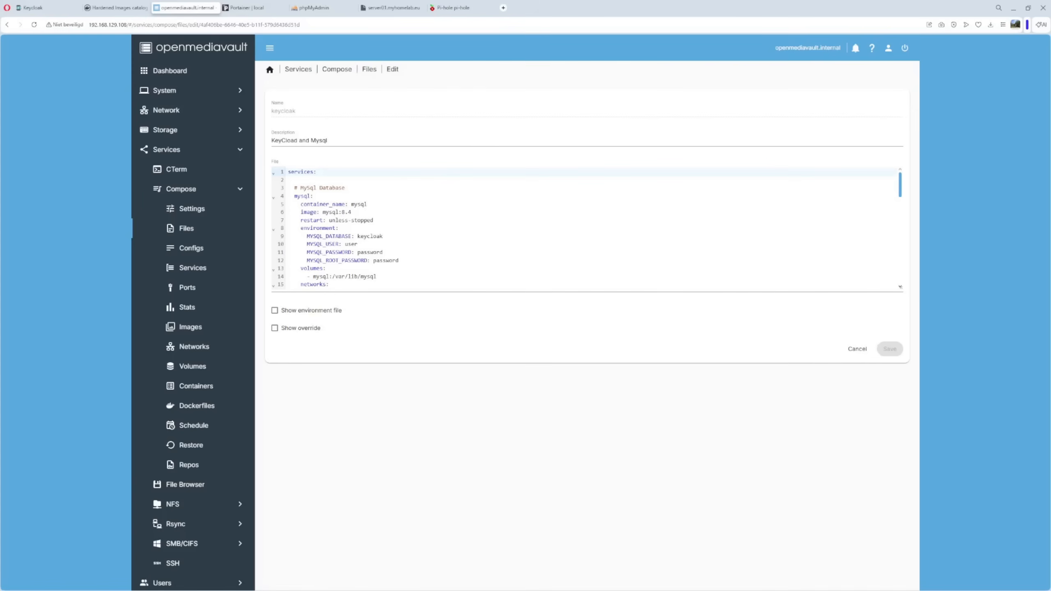
key("alt+Tab")
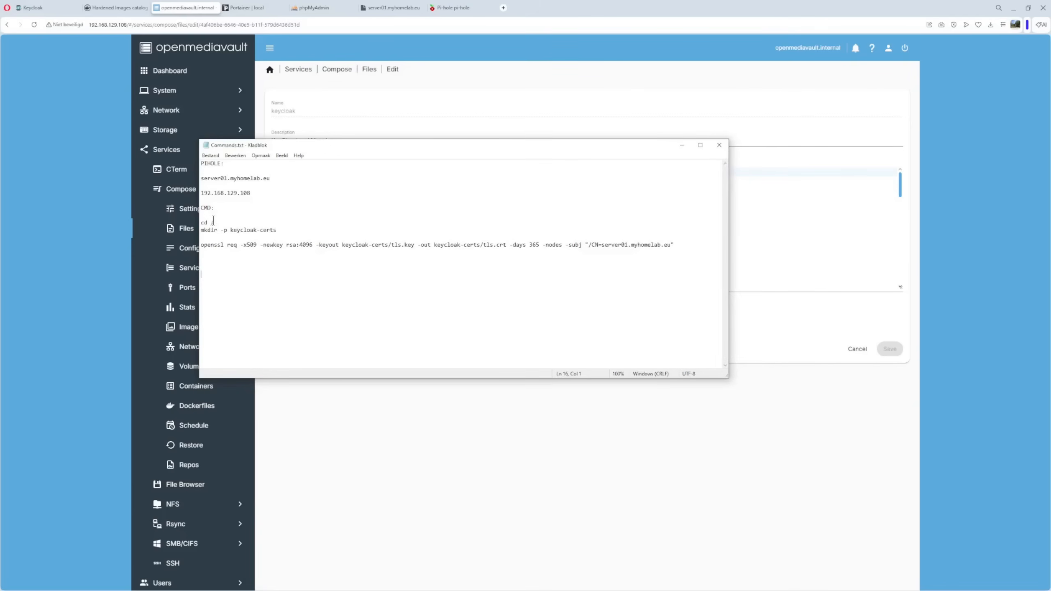
left_click_drag(202, 220, 327, 259)
key("ctrl+c")
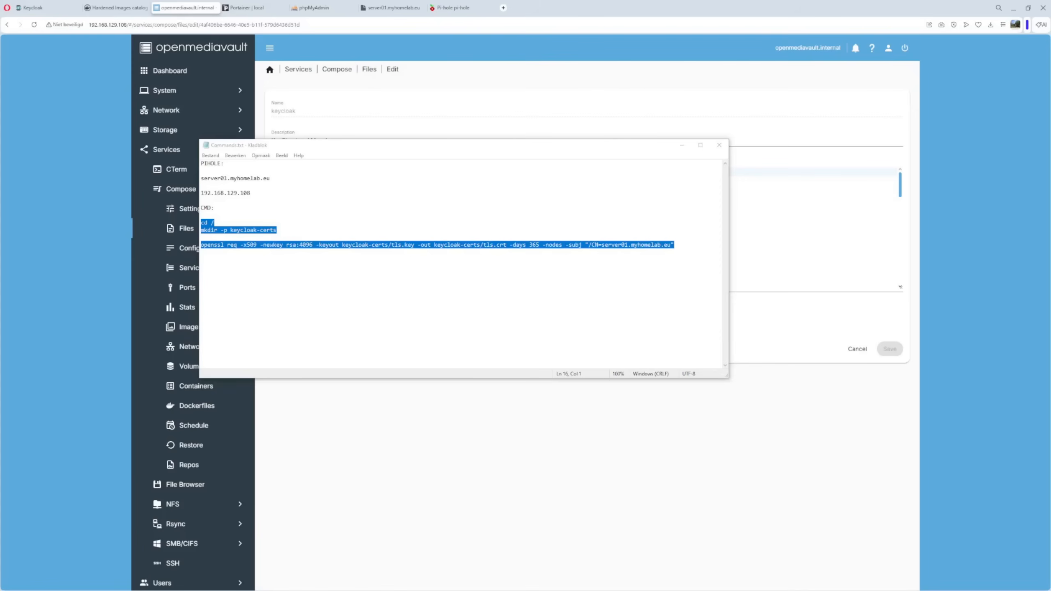
left_click_drag(1050, 74, 603, 145)
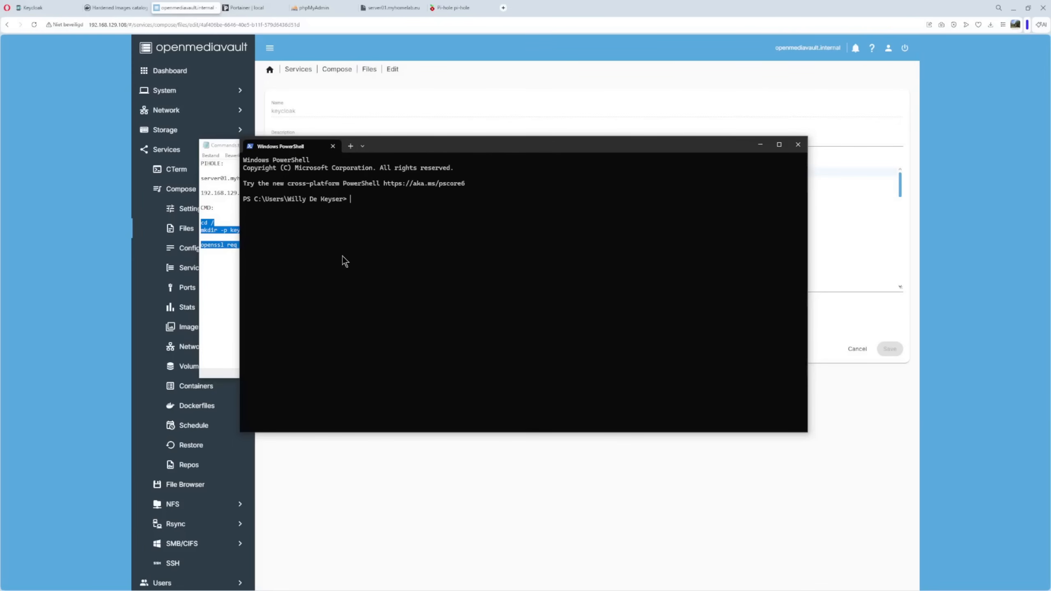
type("ssh root@192.168.129.108")
key("Return")
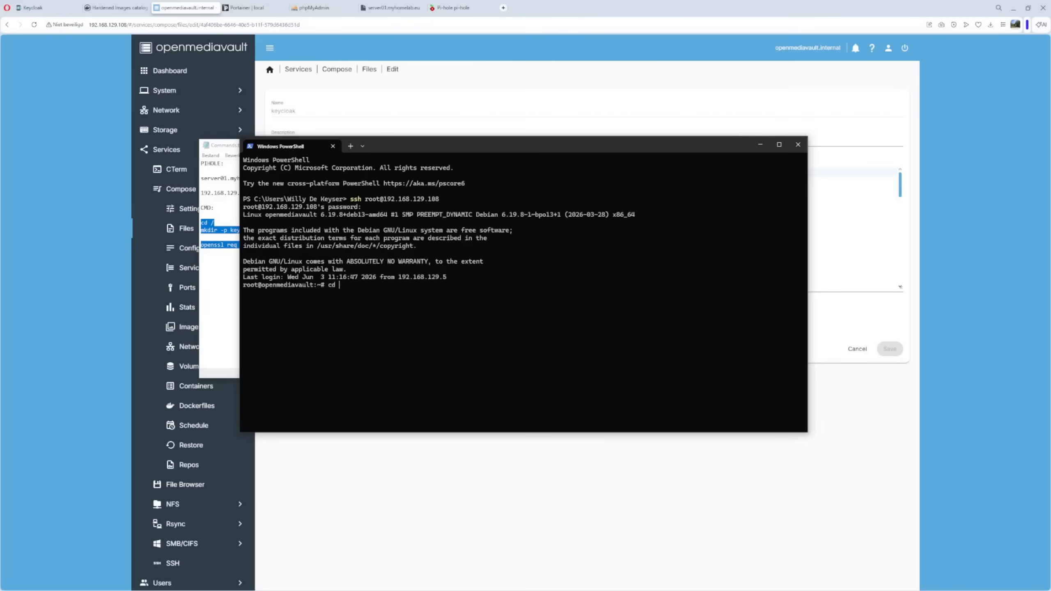
- Change to the root directory and list it with ls -all
key("Return")
type("ls -all")
key("Return")
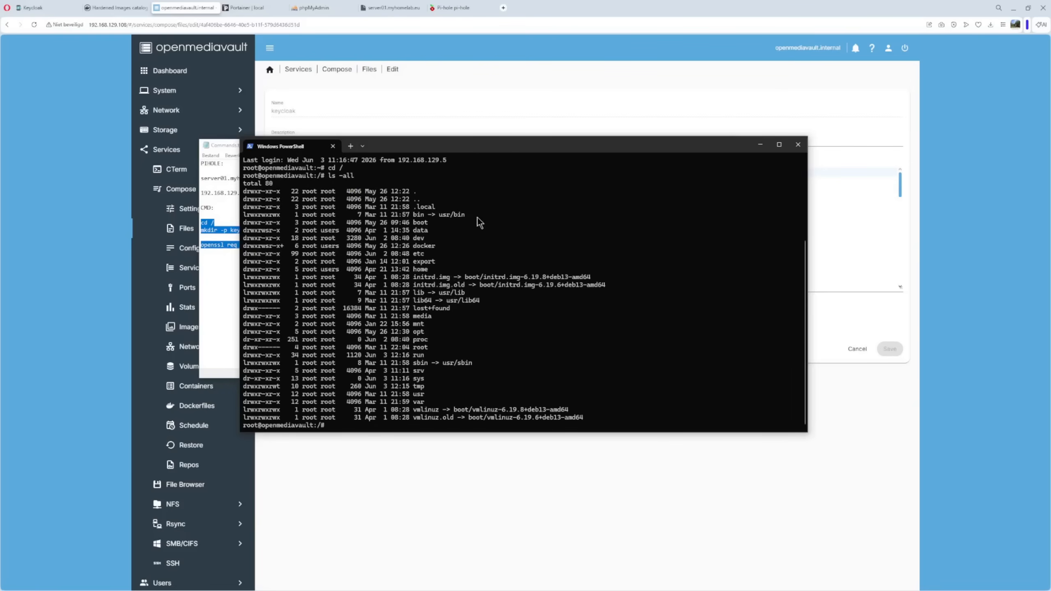
left_click_drag(508, 146, 544, 275)
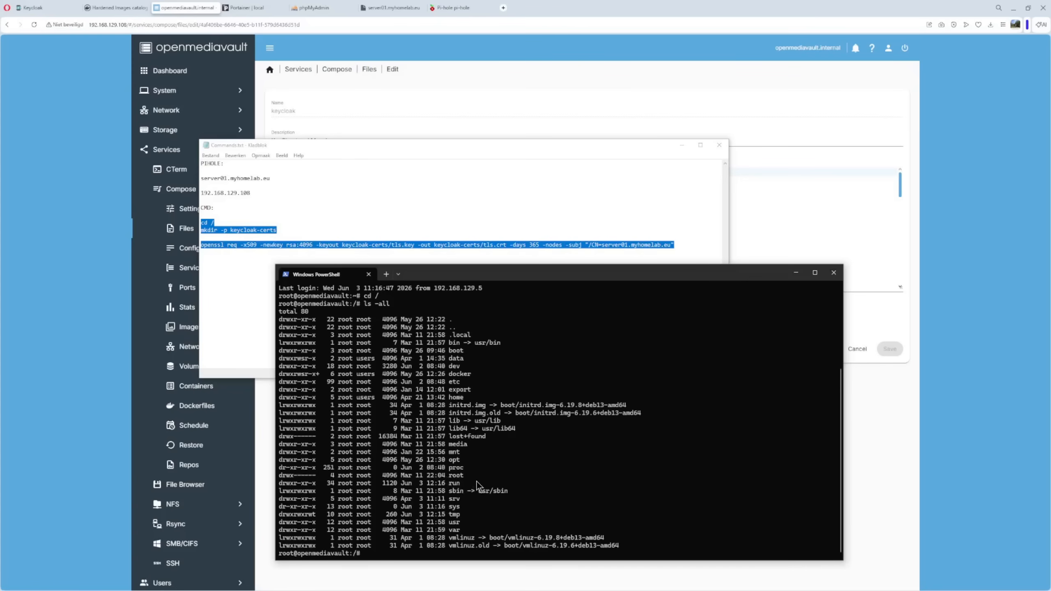
- Create the keycloak-certs folder with mkdir -p and confirm it with ls -all
type("mkdir")
type(" -p")
type(" keyclo")
type("ad")
type("-certs")
key("BackSpace")
type("k")
key("Right")
key("Right")
key("Right")
key("Right")
key("Right")
key("Right")
key("Right")
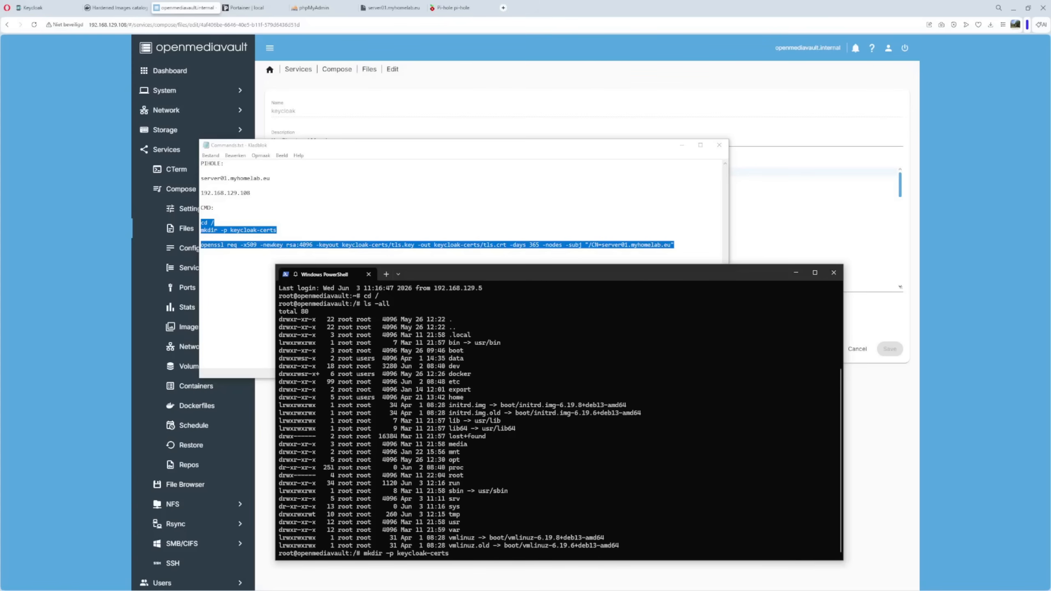
key("Return")
type("ls -all")
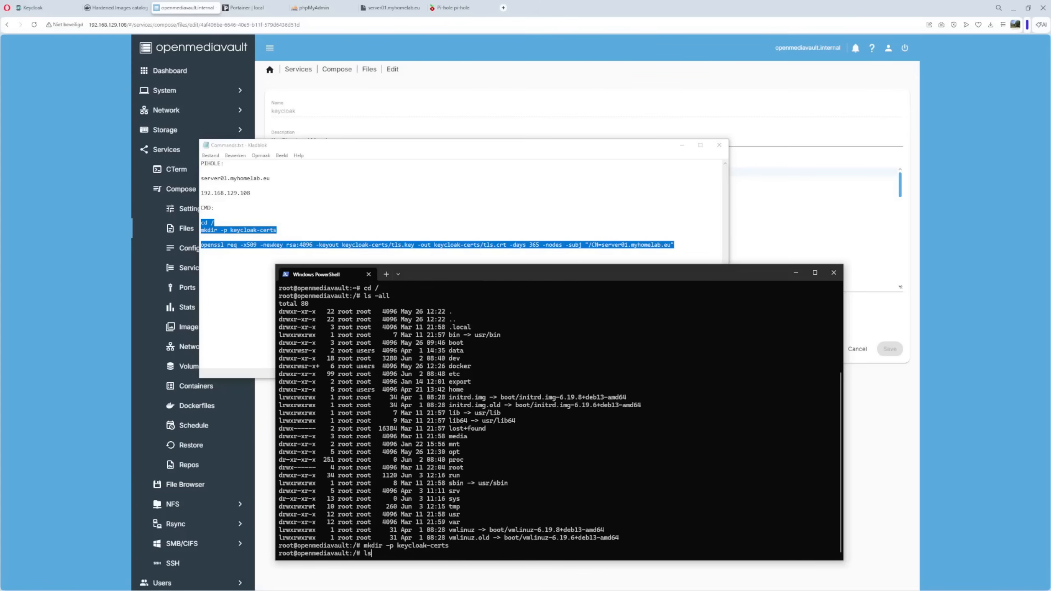
key("Return")
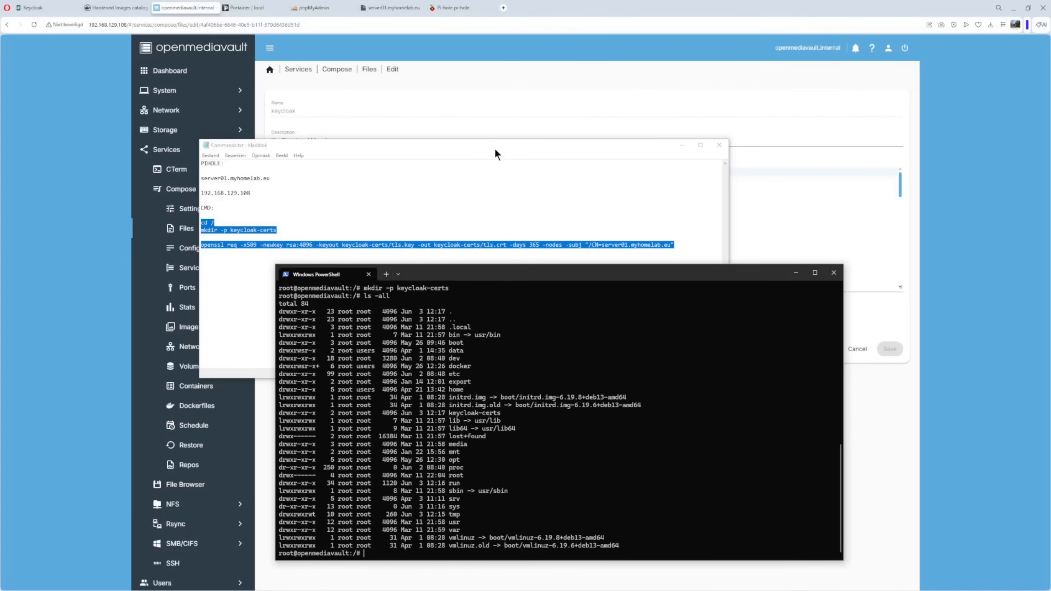
- Copy the openssl self-signed certificate command from the notes into the terminal prompt
left_click_drag(495, 146, 510, 65)
left_click(401, 224)
left_click_drag(215, 163, 699, 170)
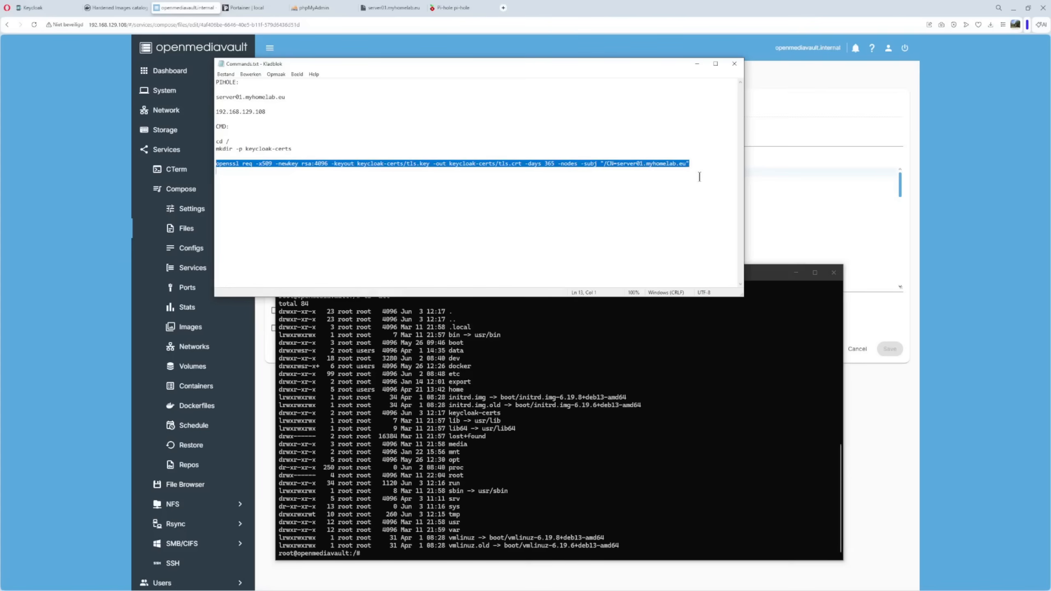
right_click(555, 533)
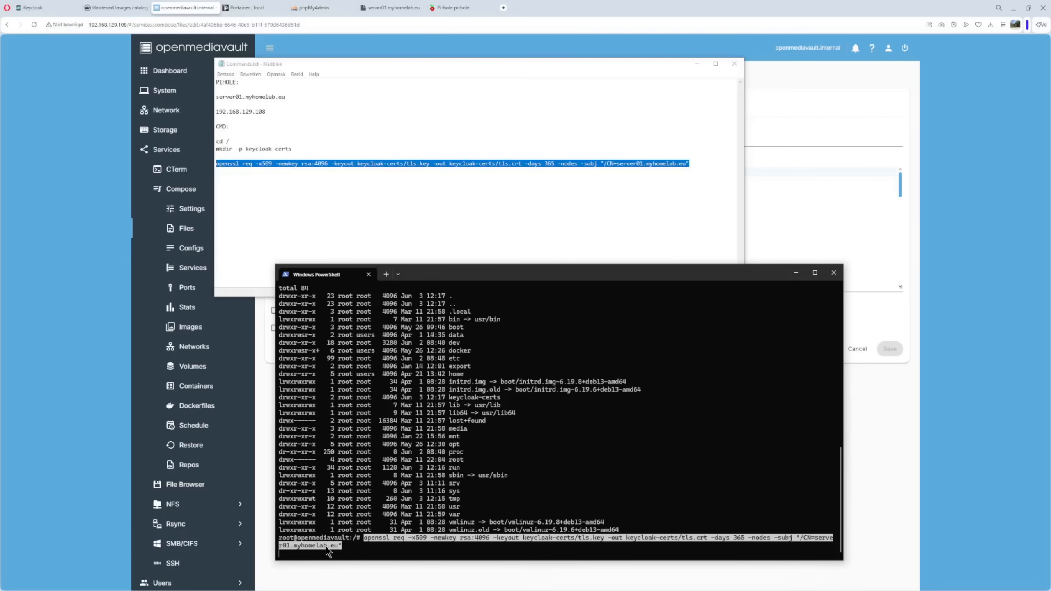
- Run the openssl command to generate tls.key and tls.crt, then list the root directory
key("Return")
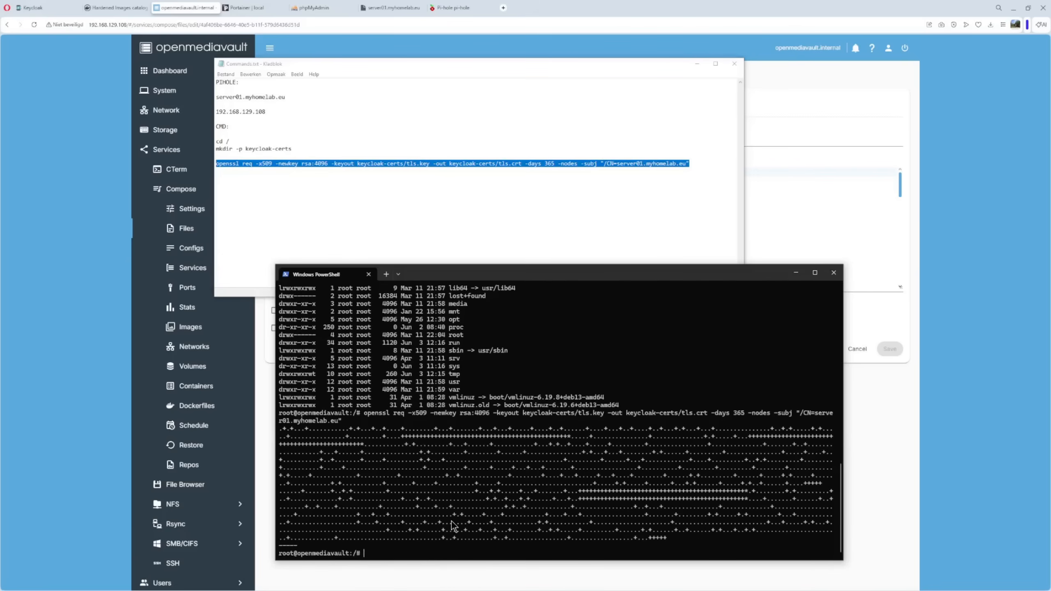
type("ls -all")
key("Return")
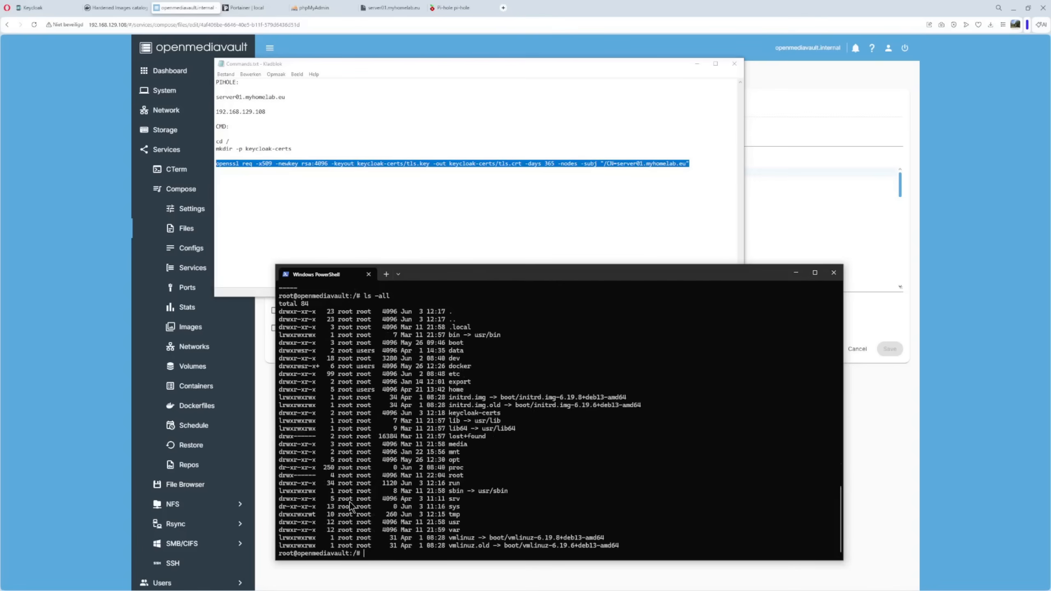
- Enter keycloak-certs, list tls.crt and tls.key, and paste sudo chmod 644 tls.crt
type("cd ke")
key("Tab")
key("Return")
type("ls -all")
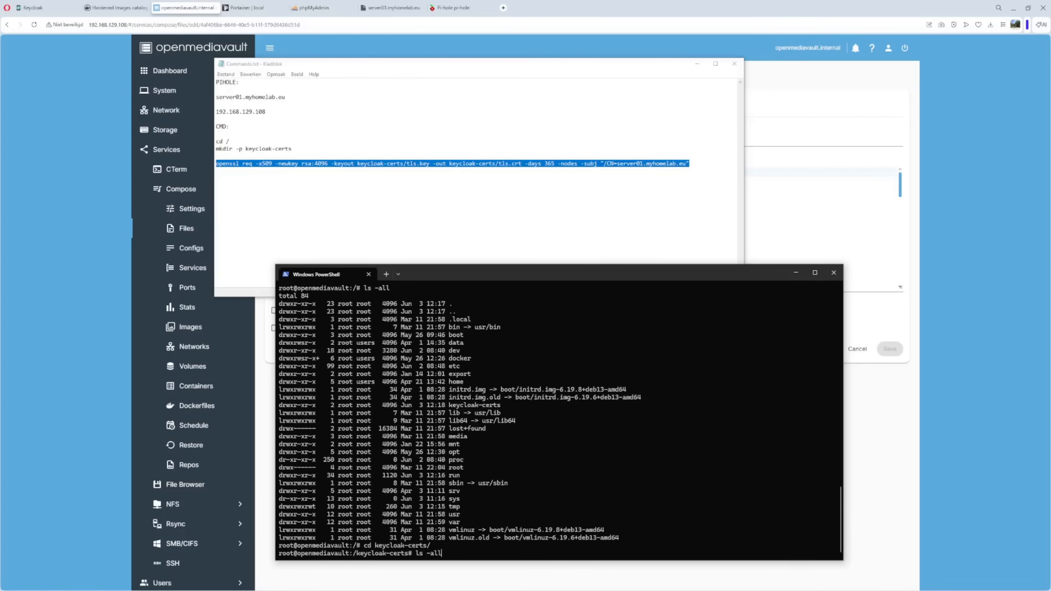
key("Return")
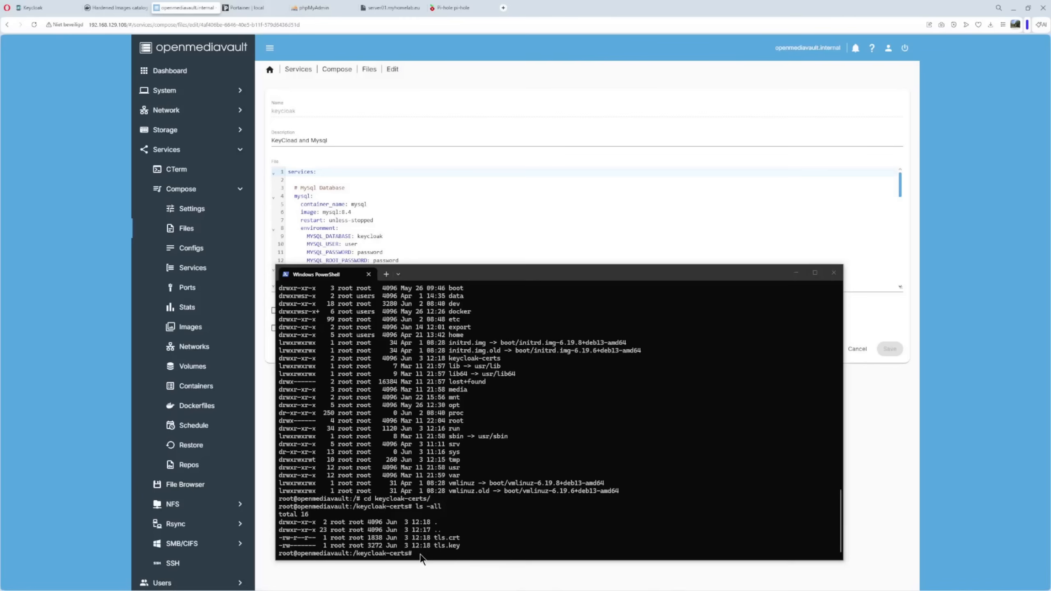
right_click(421, 554)
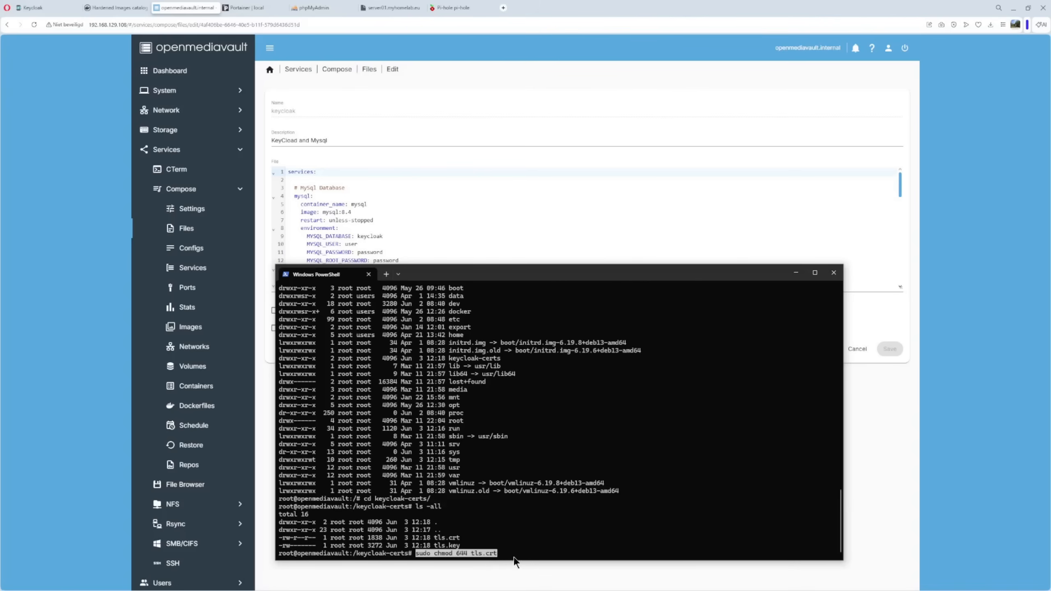
- Set tls.crt to 644 and tls.key to 640 with sudo chmod, verifying with ls -all
key("Return")
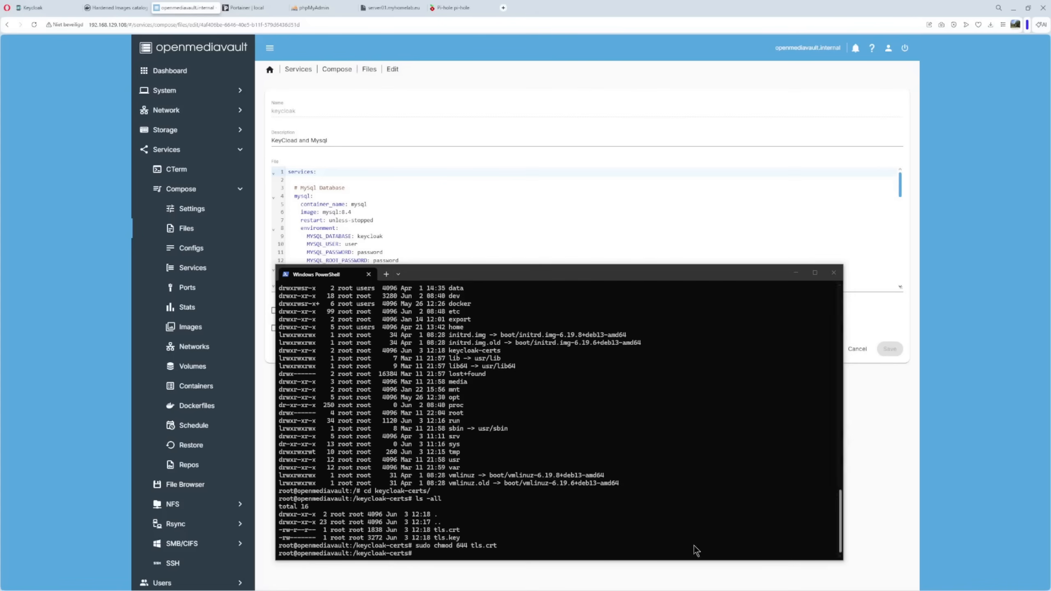
left_click(554, 553)
type("sudo chmod 640 tls.key")
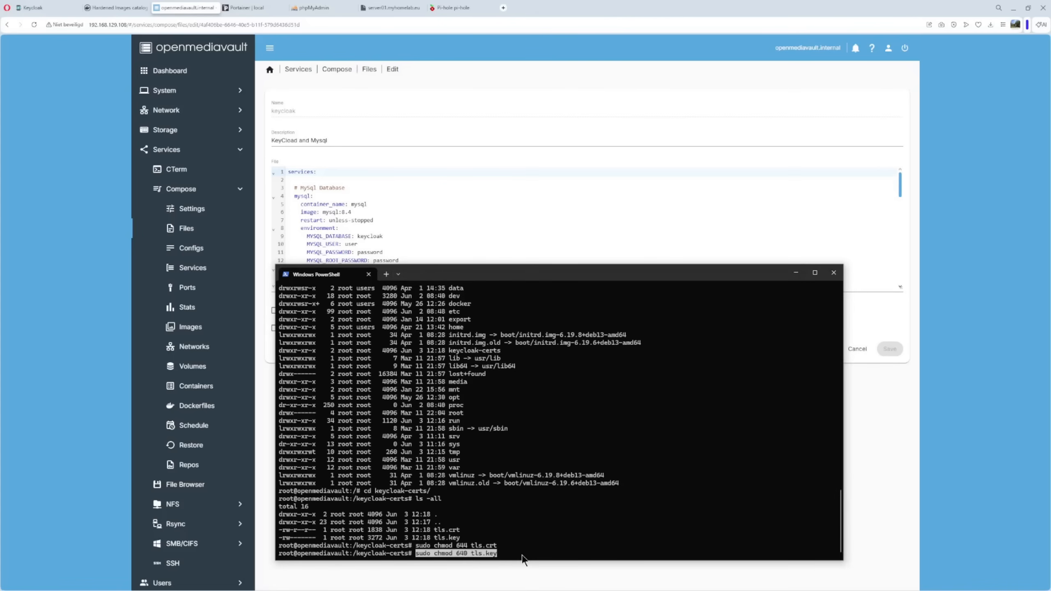
key("Return")
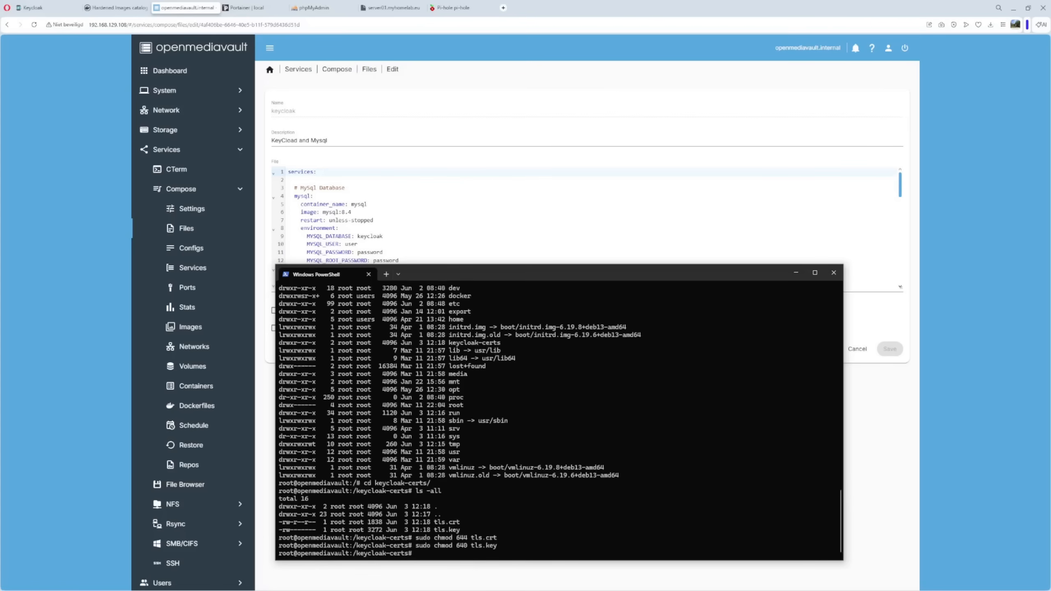
type("ls -all")
key("Return")
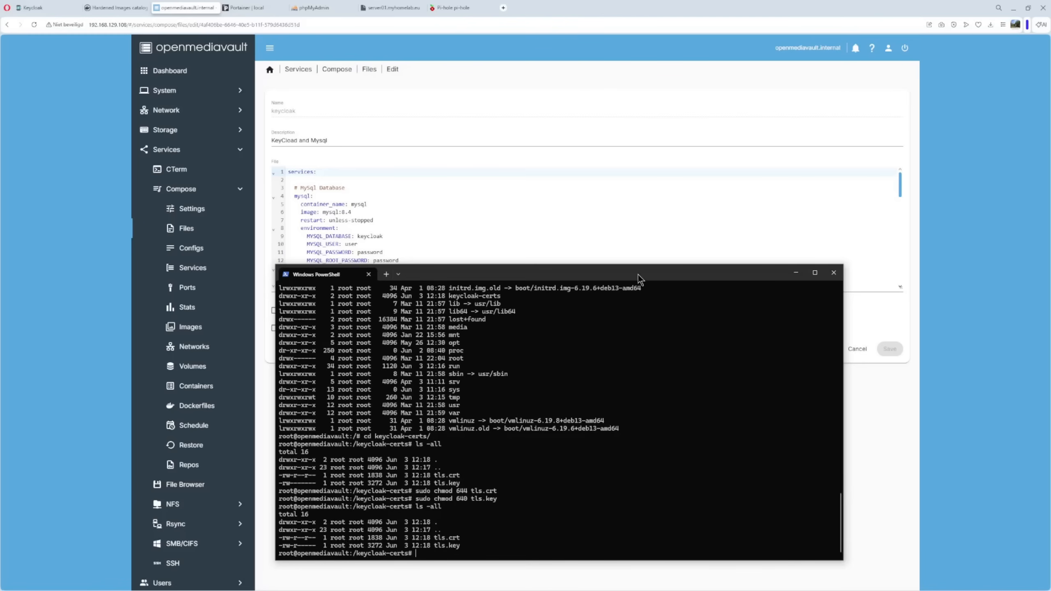
left_click_drag(639, 278, 1050, 344)
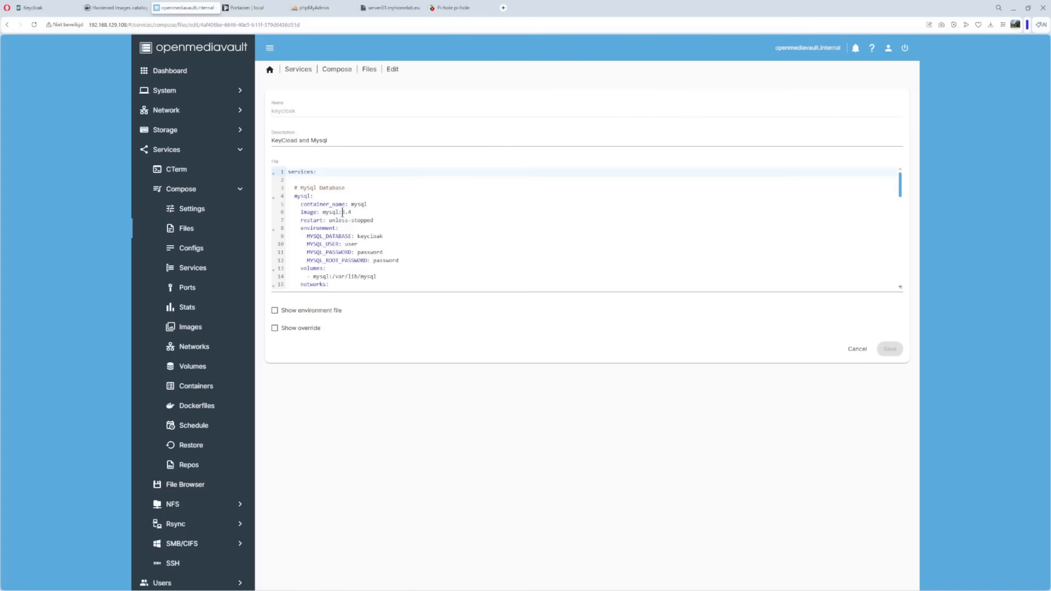
- Check the mysql:8.4 image version and enlarge the compose editor to show more lines
left_click_drag(342, 212, 356, 212)
left_click(356, 212)
double_click(347, 212)
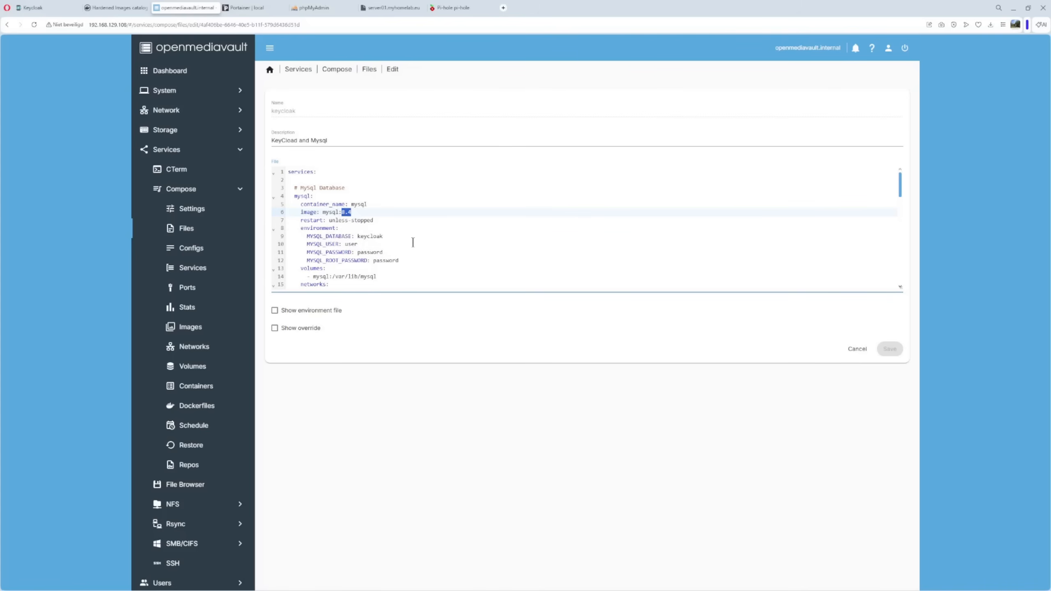
scroll(413, 242, "down", 1)
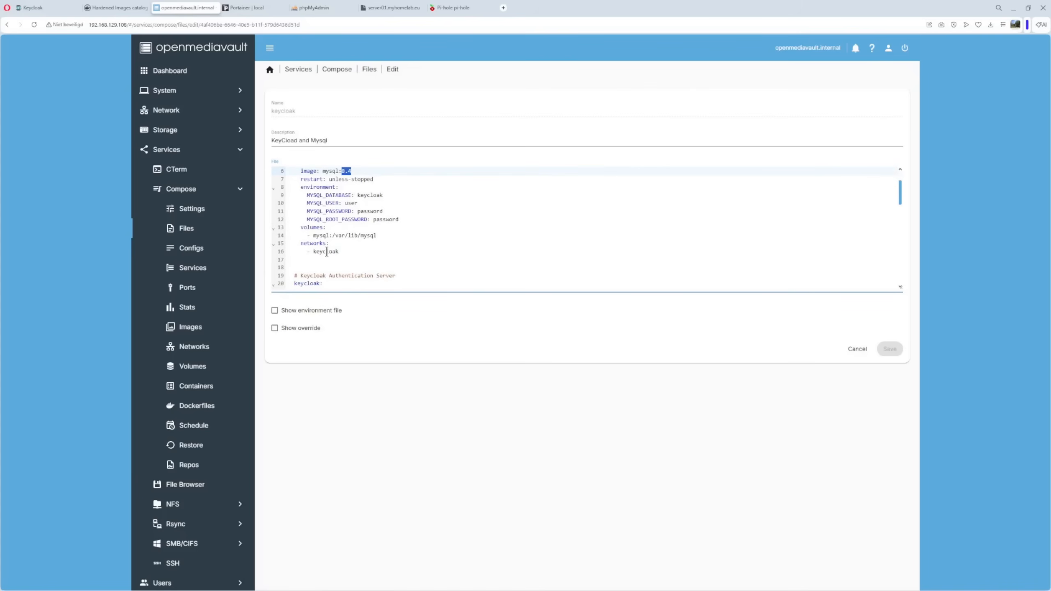
scroll(413, 225, "down", 3)
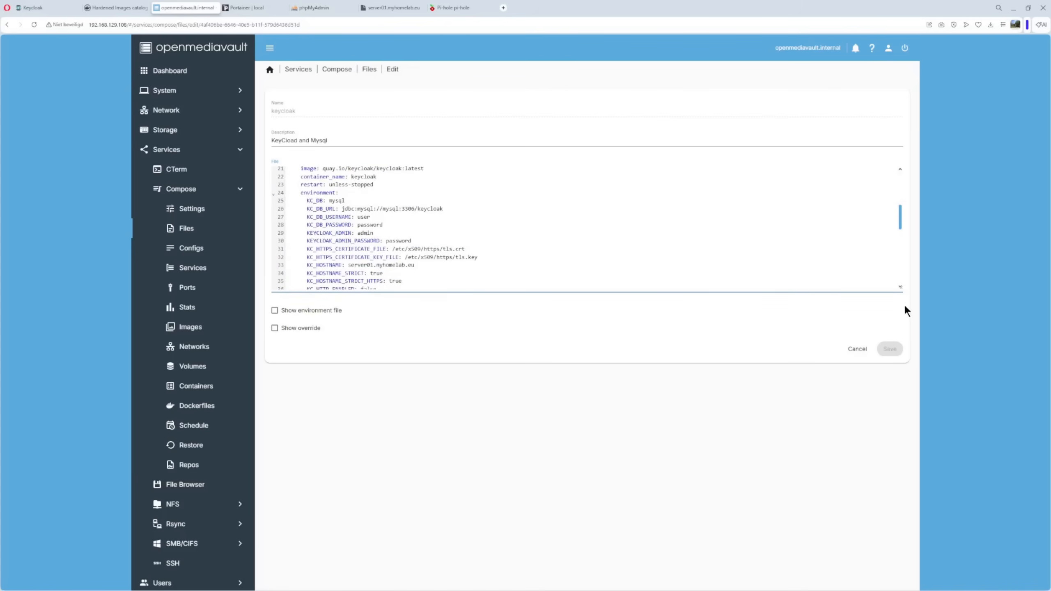
left_click_drag(901, 288, 901, 431)
scroll(698, 334, "up", 4)
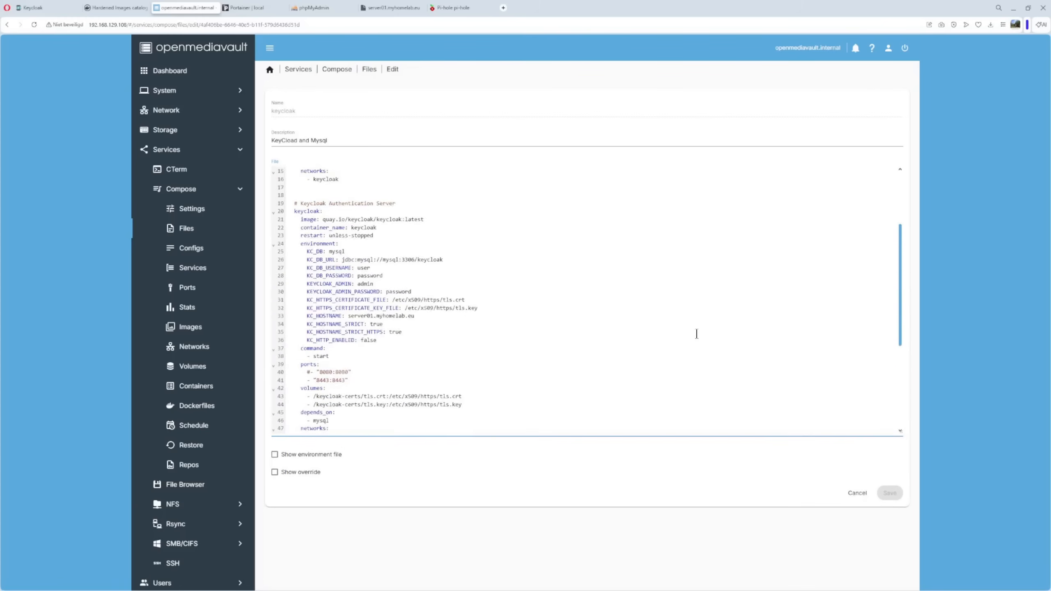
- Inspect the keycloak:latest image and the KC_DB mysql setting in the keycloak service
left_click(315, 223)
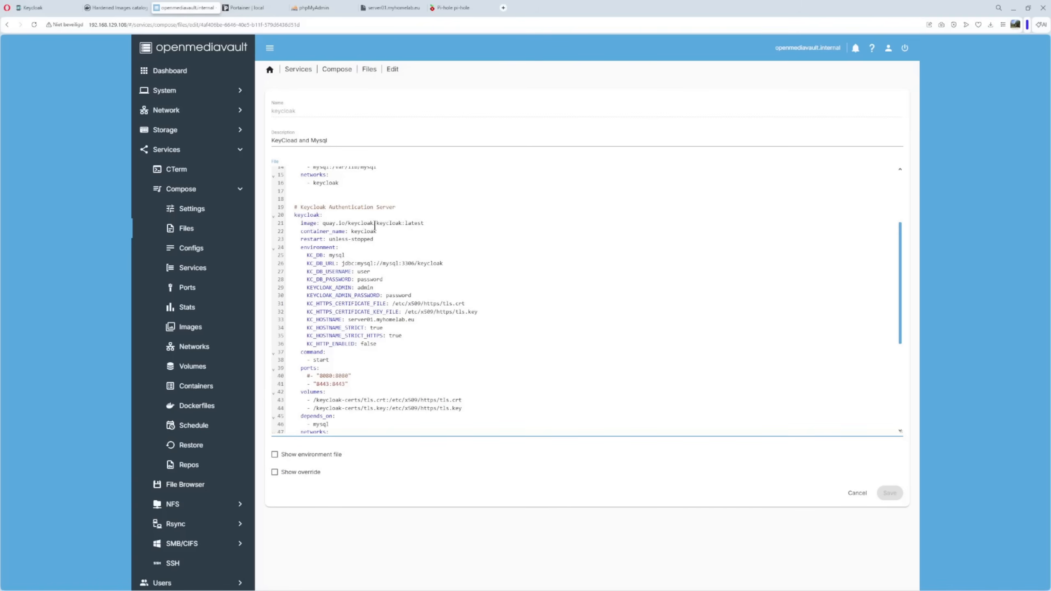
left_click_drag(374, 224, 431, 224)
left_click(438, 246)
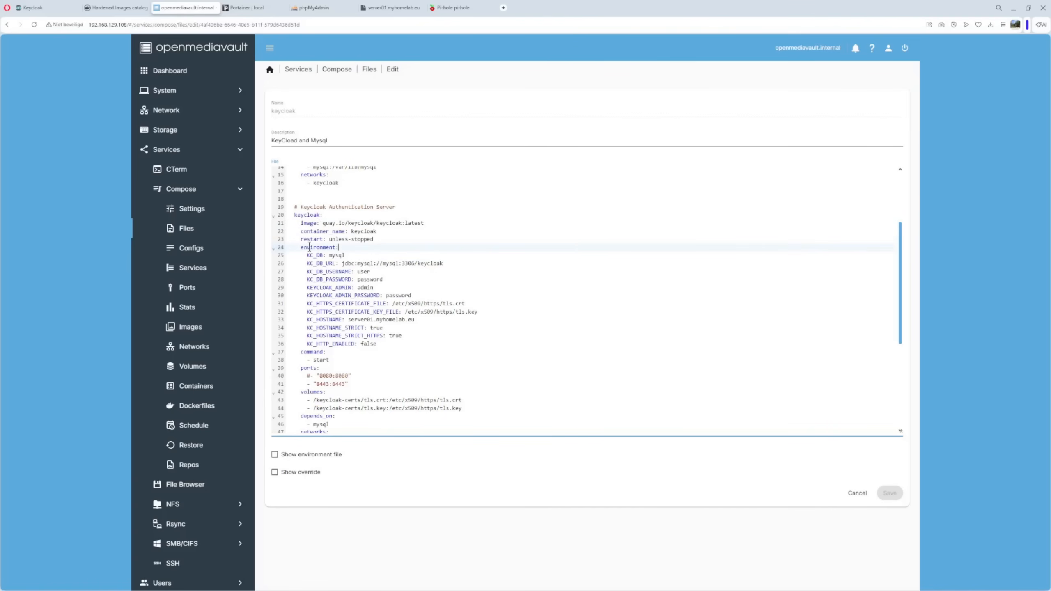
left_click(330, 256)
left_click_drag(329, 255, 346, 255)
- Review the keycloak database username/password and admin credential environment lines
scroll(413, 264, "up", 5)
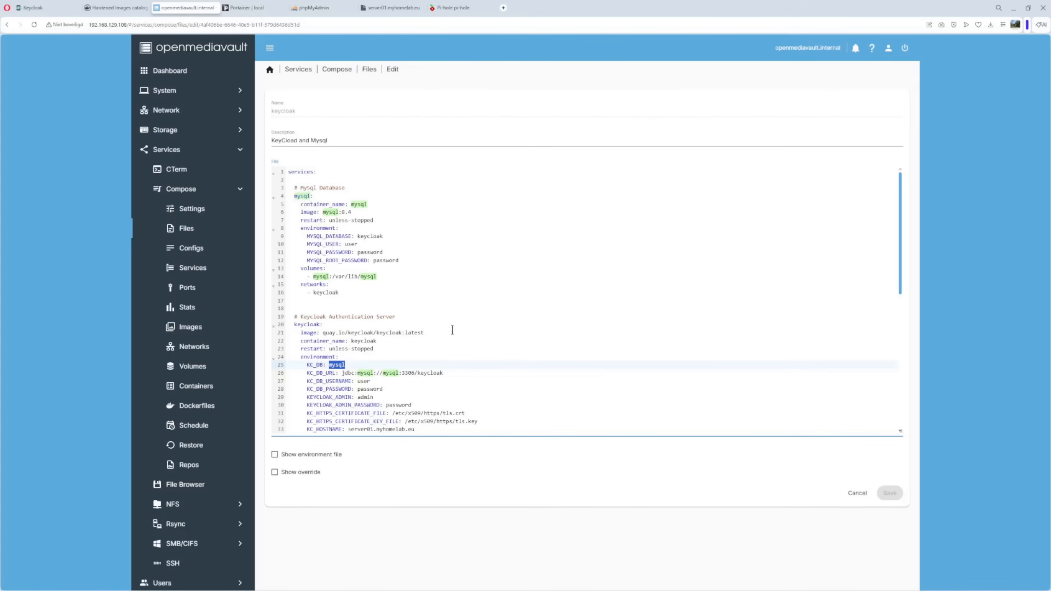
left_click(377, 370)
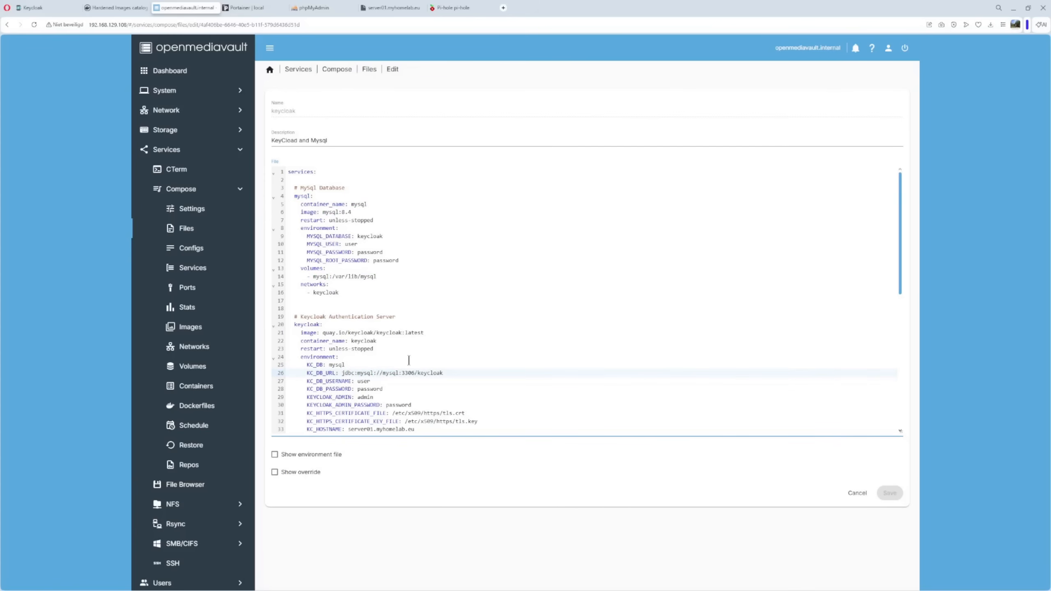
scroll(409, 360, "down", 5)
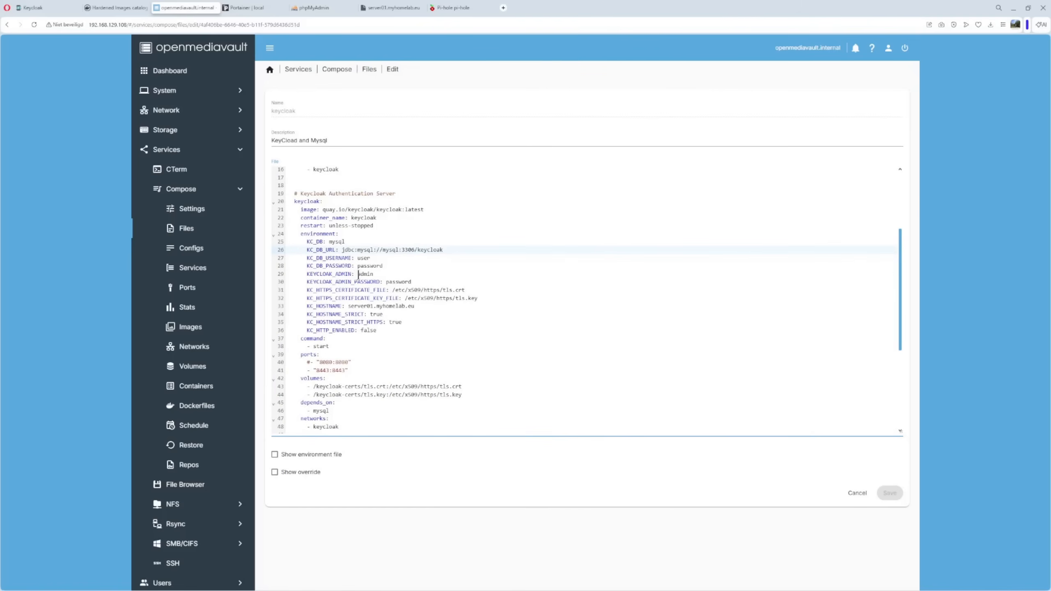
left_click(335, 257)
left_click_drag(335, 257, 390, 267)
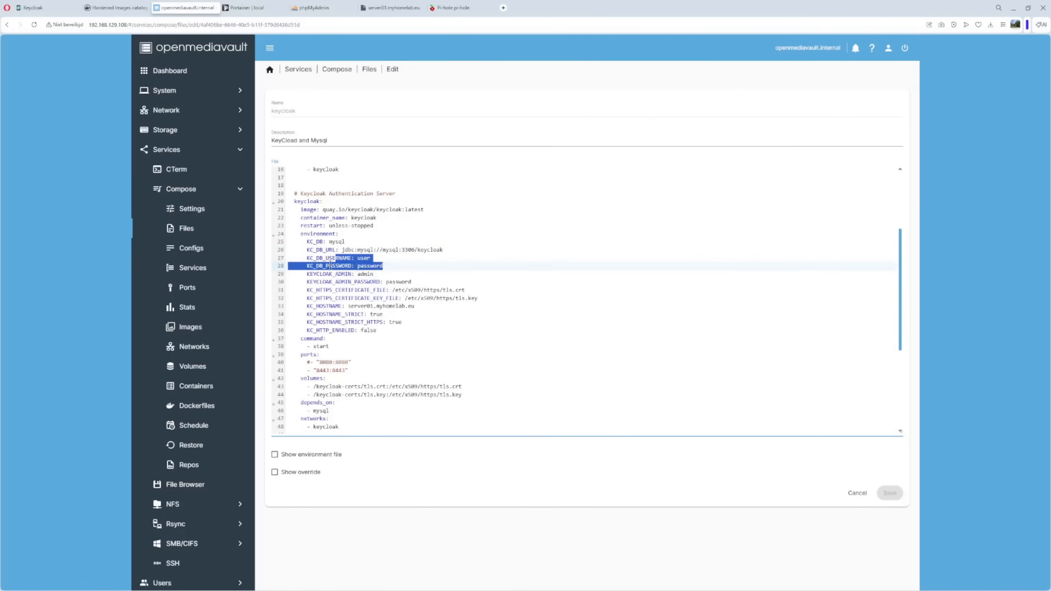
left_click_drag(307, 274, 423, 282)
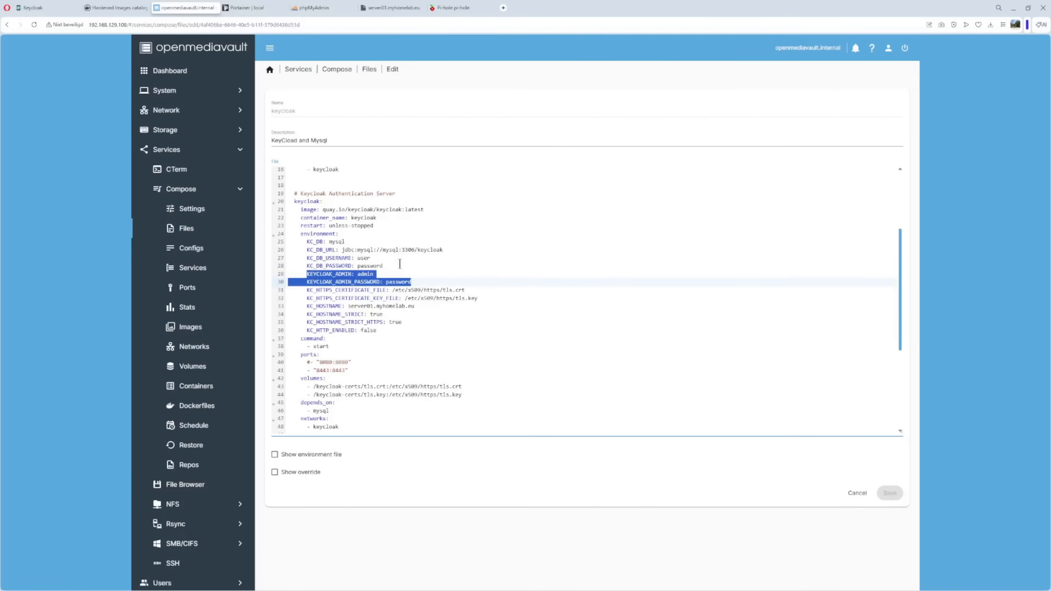
left_click(306, 299)
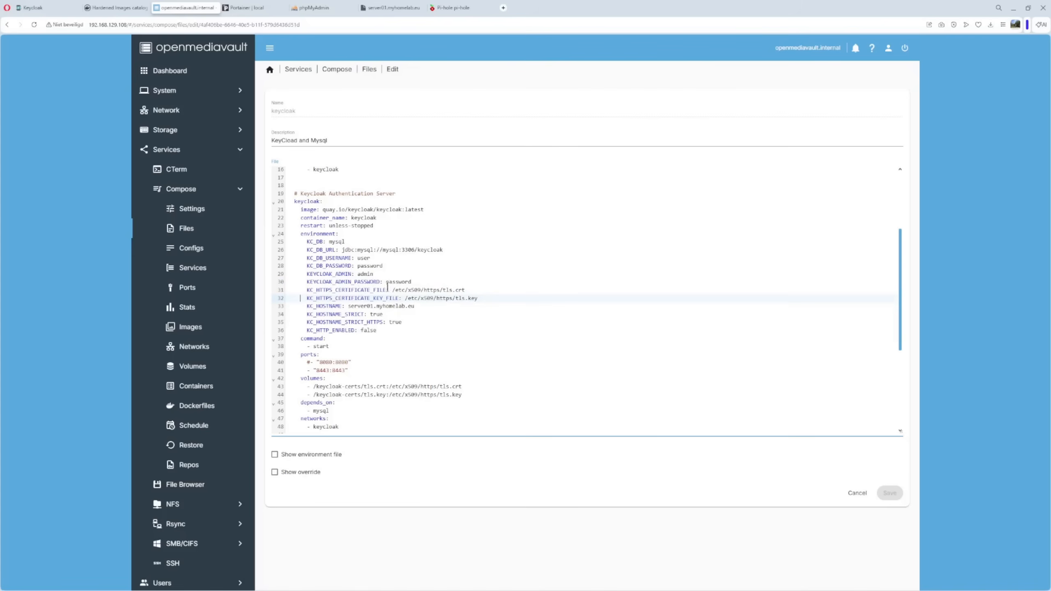
- Check certificate paths, hostname server01.myhomelab.eu, strict hostname/HTTPS true and KC_HTTP_ENABLED false
left_click_drag(391, 290, 479, 290)
left_click_drag(485, 335, 476, 330)
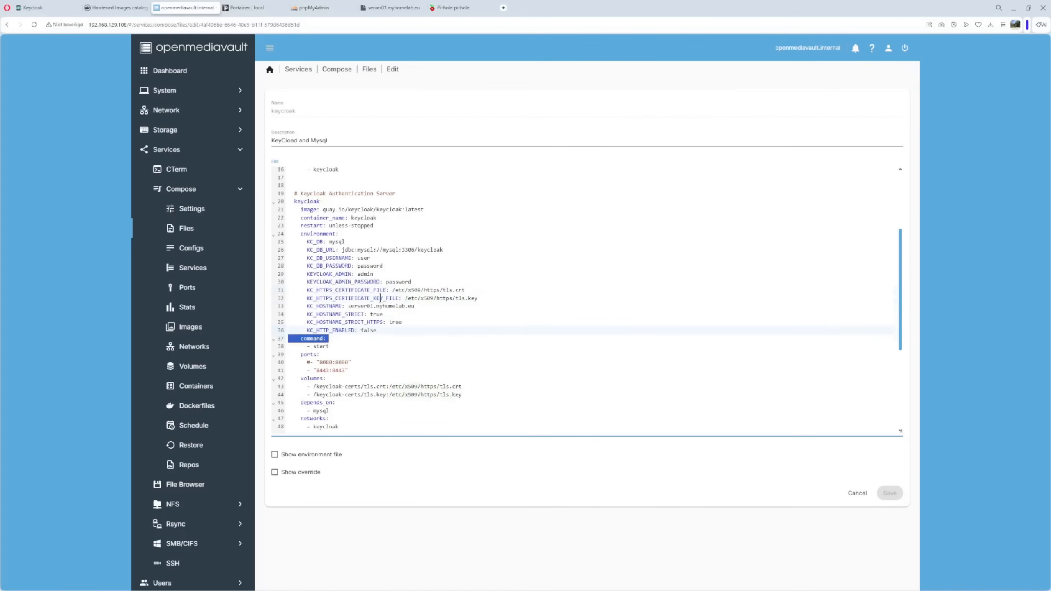
left_click_drag(404, 298, 479, 298)
left_click(476, 332)
left_click_drag(342, 307, 423, 308)
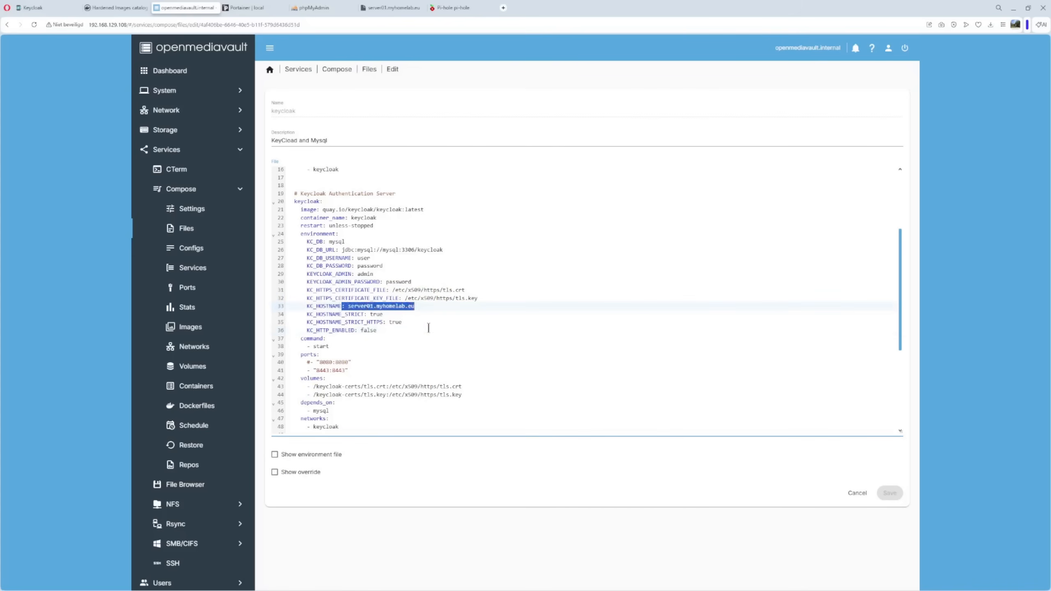
left_click(428, 329)
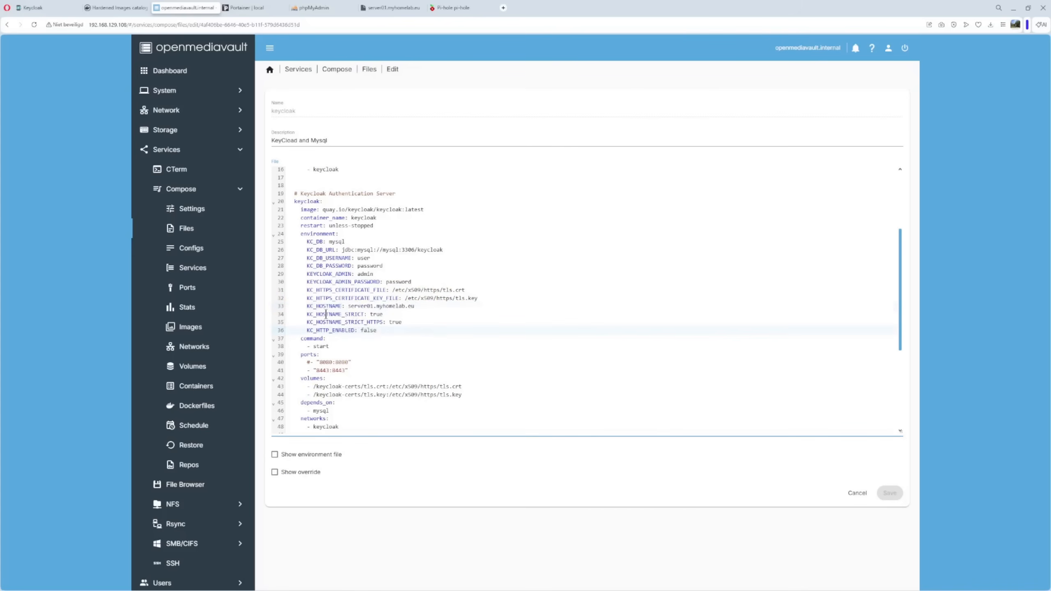
left_click_drag(368, 314, 401, 315)
left_click(406, 348)
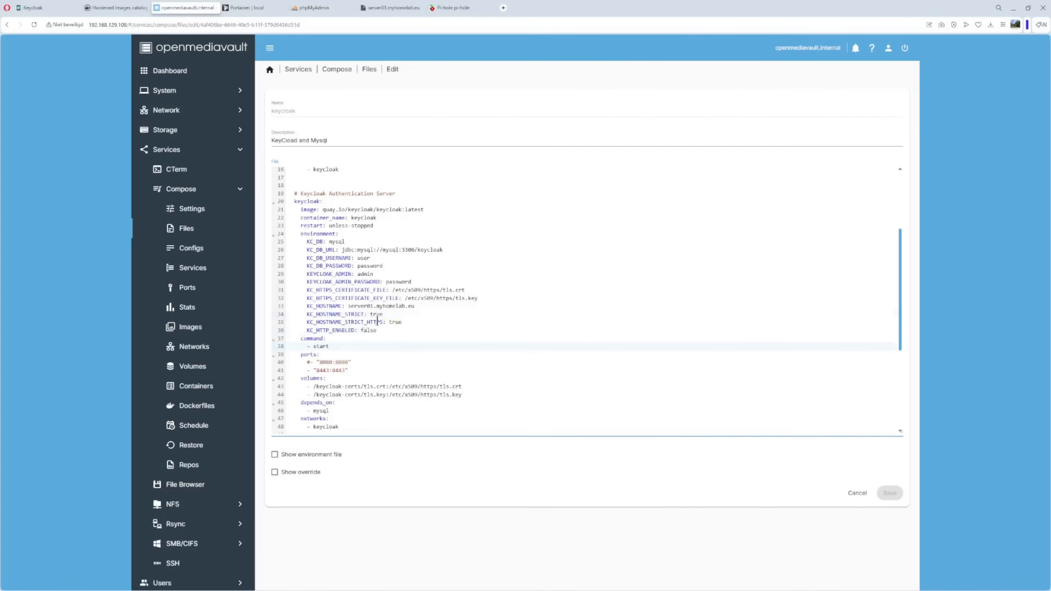
left_click_drag(389, 322, 428, 322)
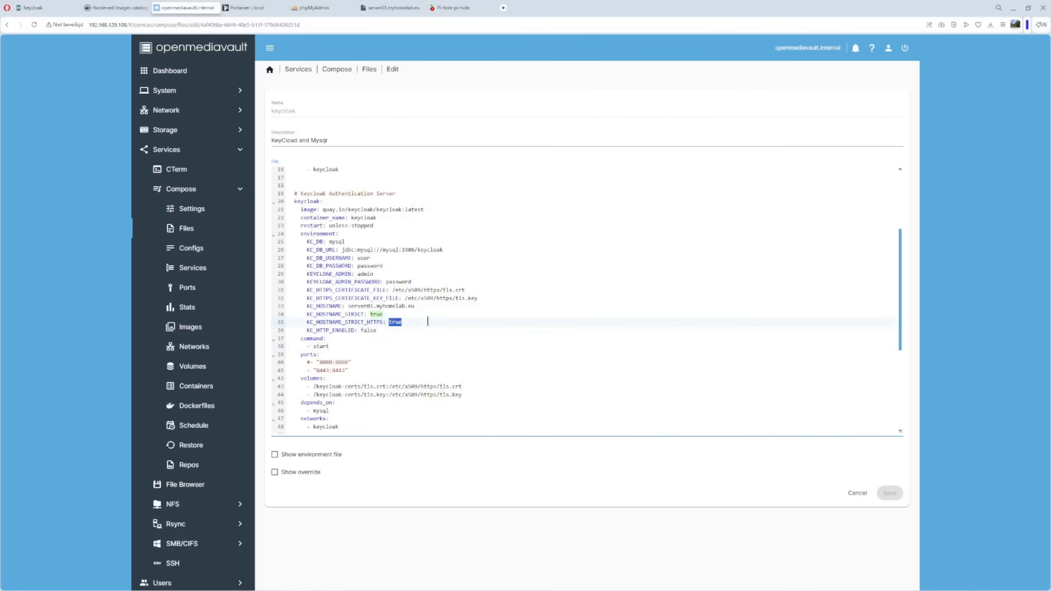
left_click(404, 354)
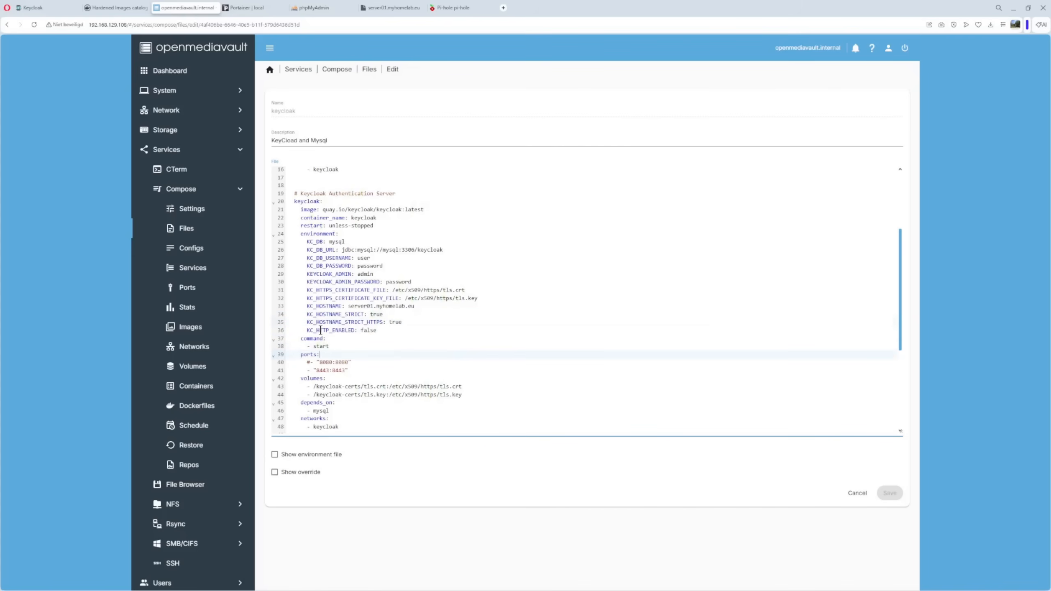
left_click_drag(354, 331, 385, 329)
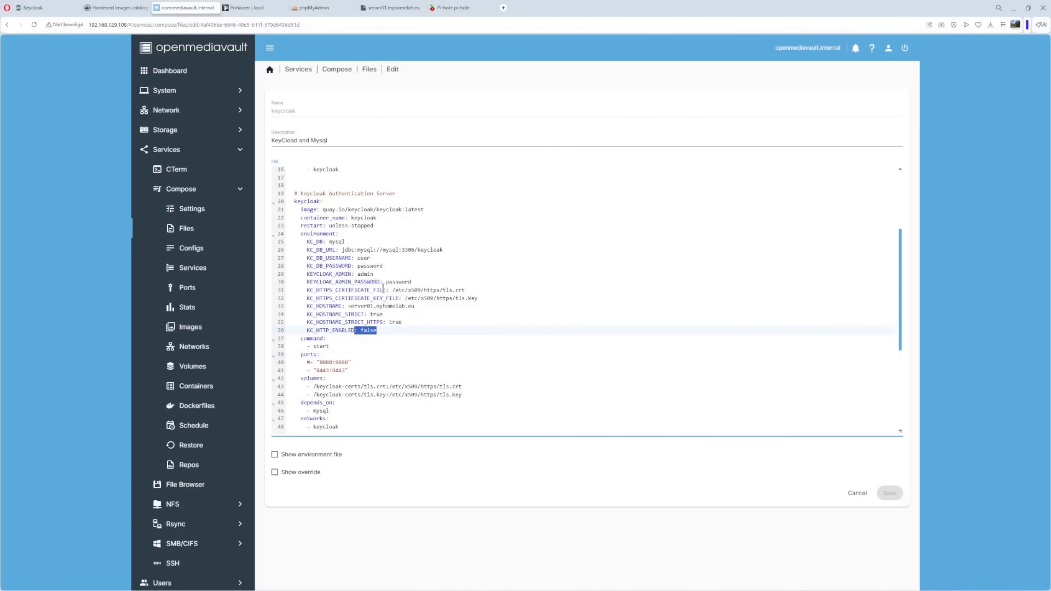
- Verify the tls.crt and /etc/x509/https/tls.key volume mounts in the keycloak service
scroll(383, 285, "down", 2)
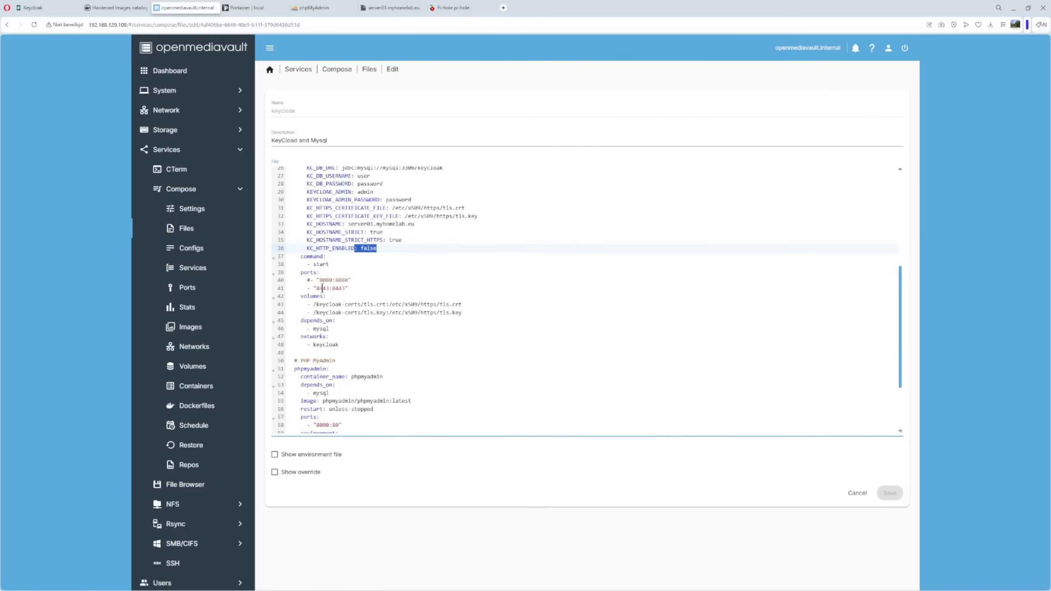
scroll(325, 286, "down", 2)
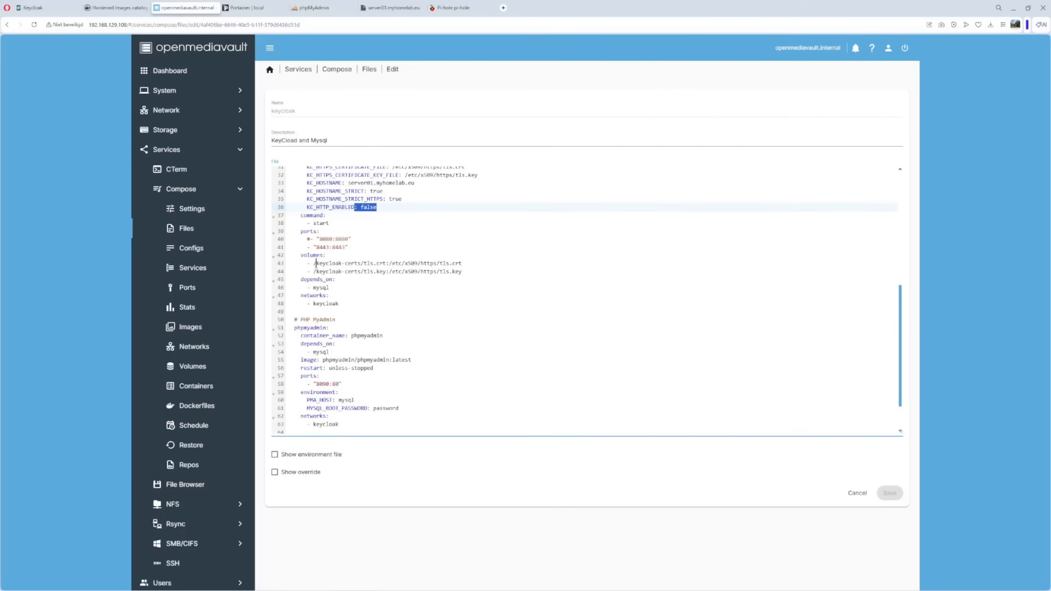
left_click(386, 264)
left_click_drag(387, 263, 476, 264)
left_click(456, 310)
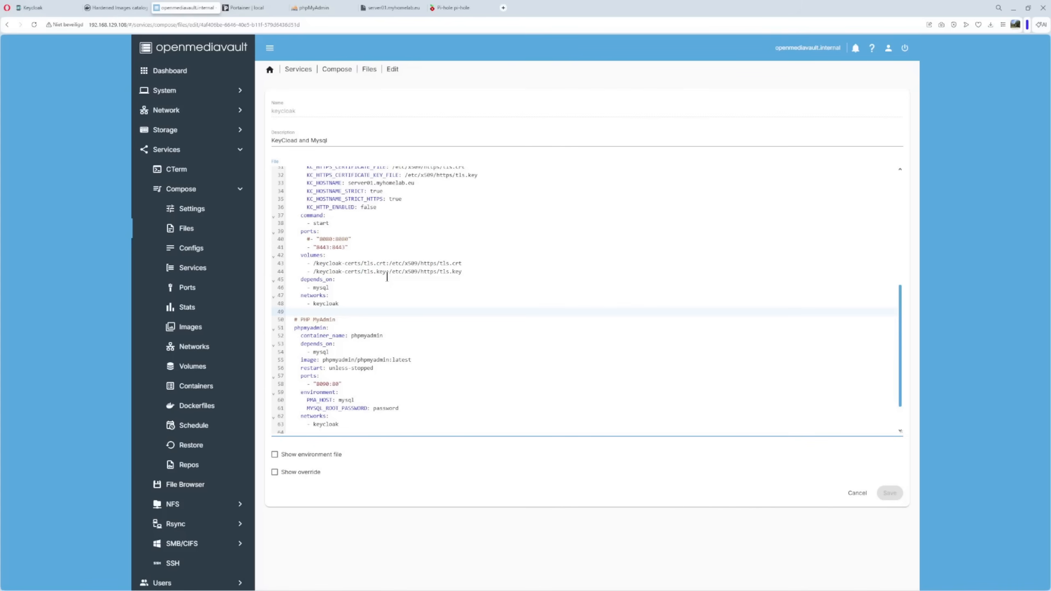
left_click_drag(388, 272, 483, 274)
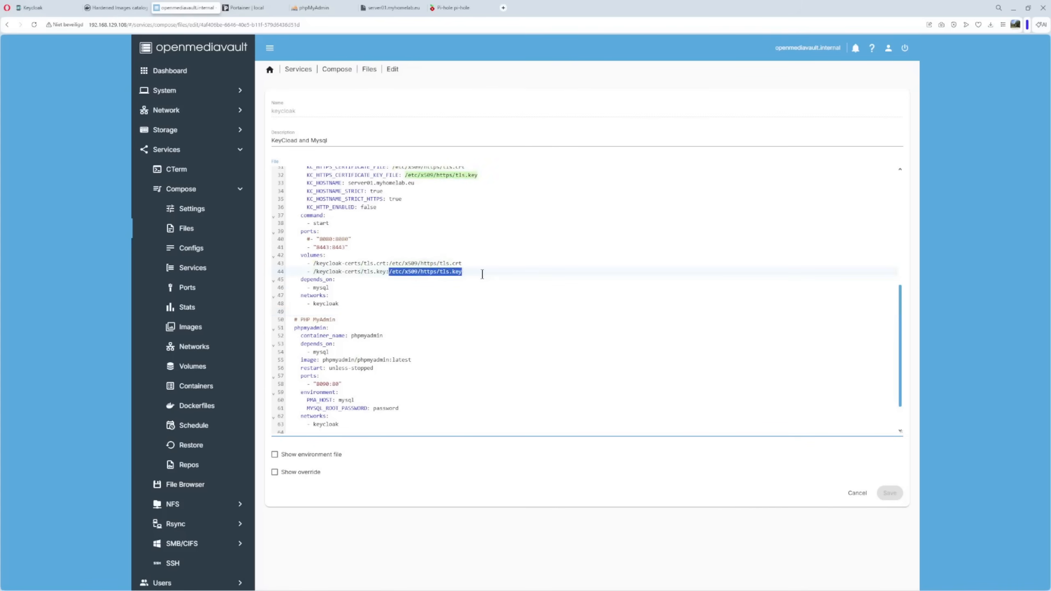
left_click(491, 297)
left_click_drag(288, 281, 356, 288)
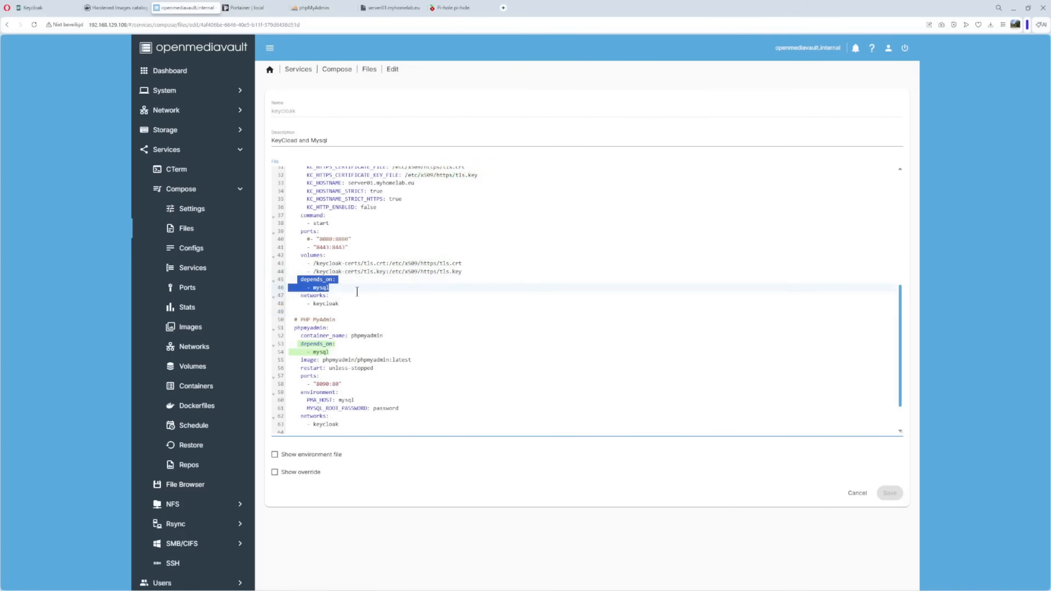
scroll(401, 239, "up", 5)
scroll(401, 239, "up", 5)
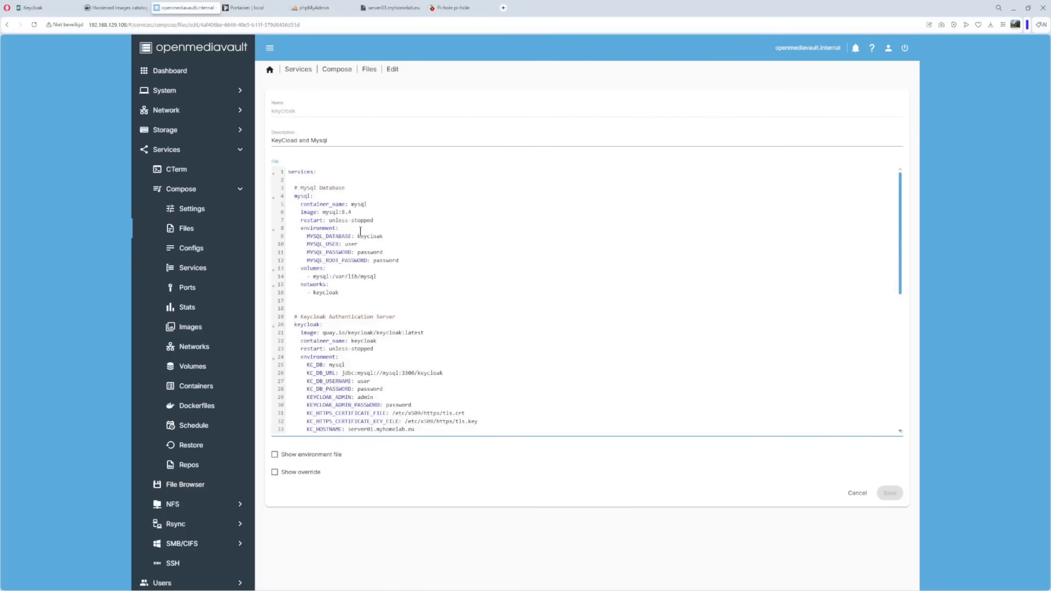
scroll(361, 232, "down", 12)
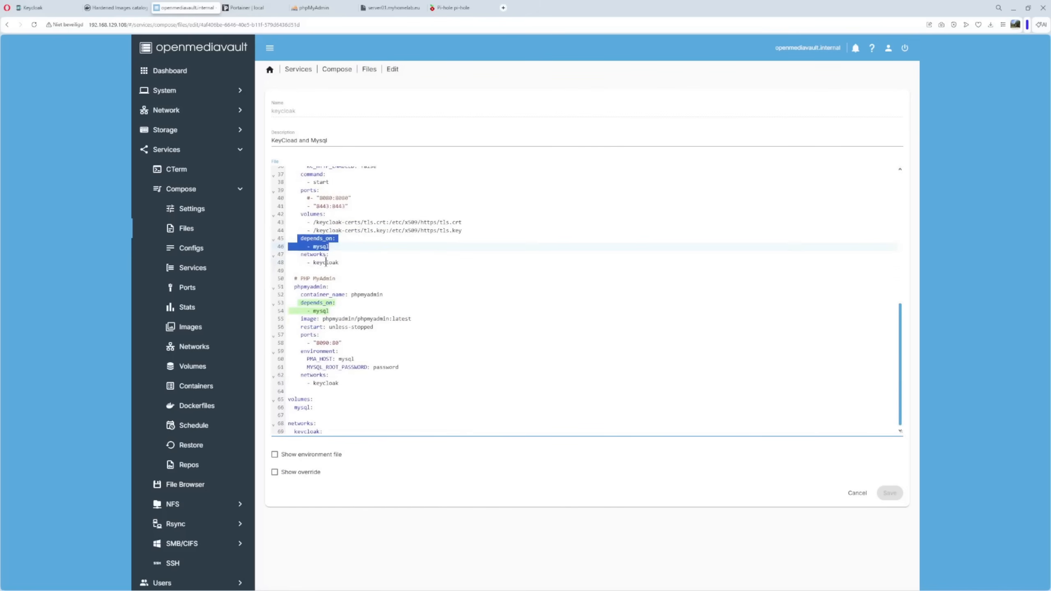
scroll(420, 298, "down", 1)
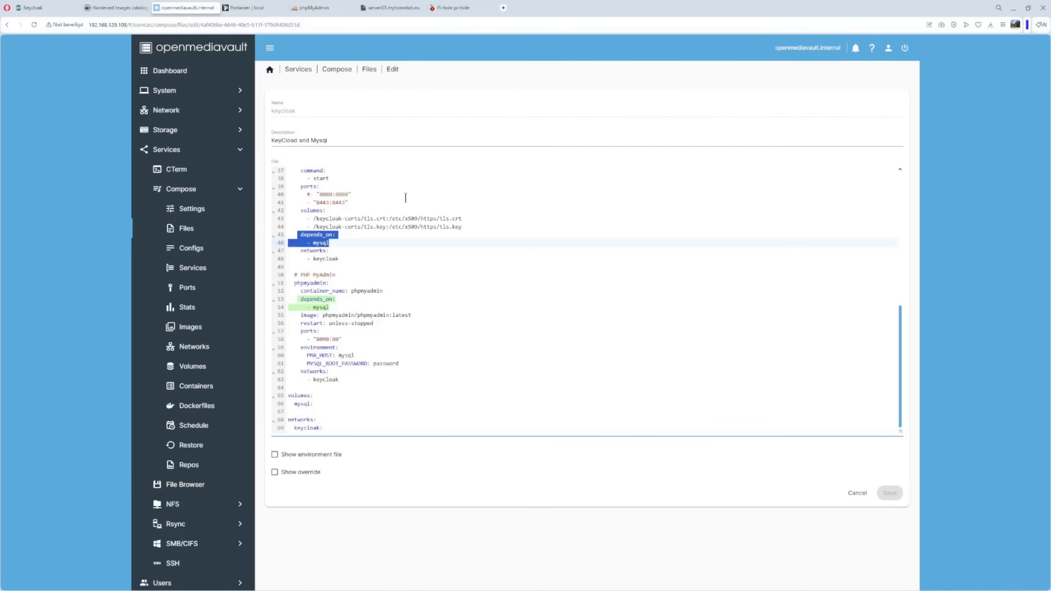
- Discard the compose file edits and start the keycloak stack with docker compose up
left_click(859, 493)
left_click(297, 152)
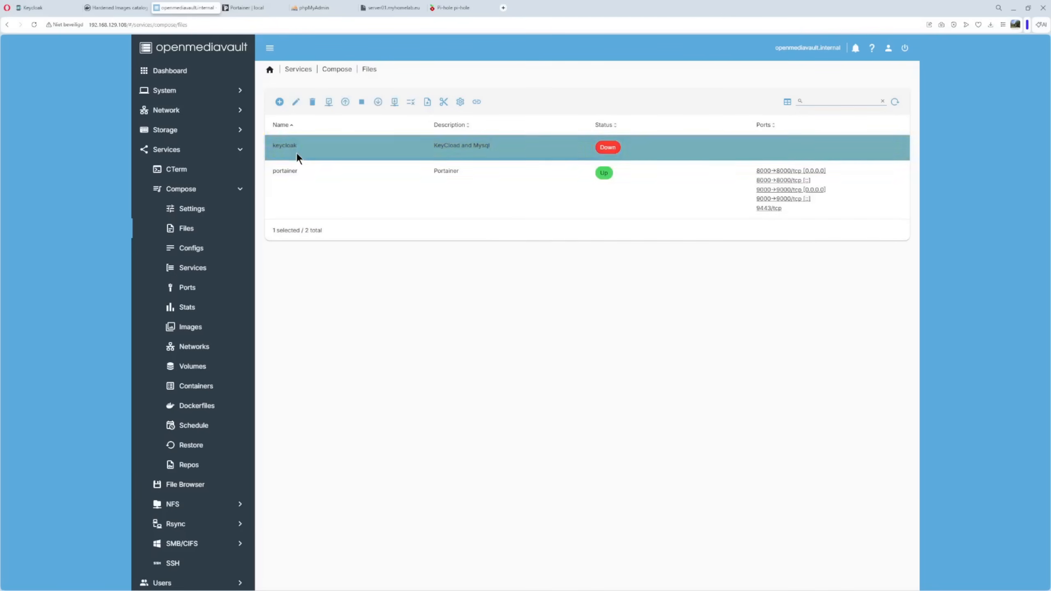
left_click(346, 103)
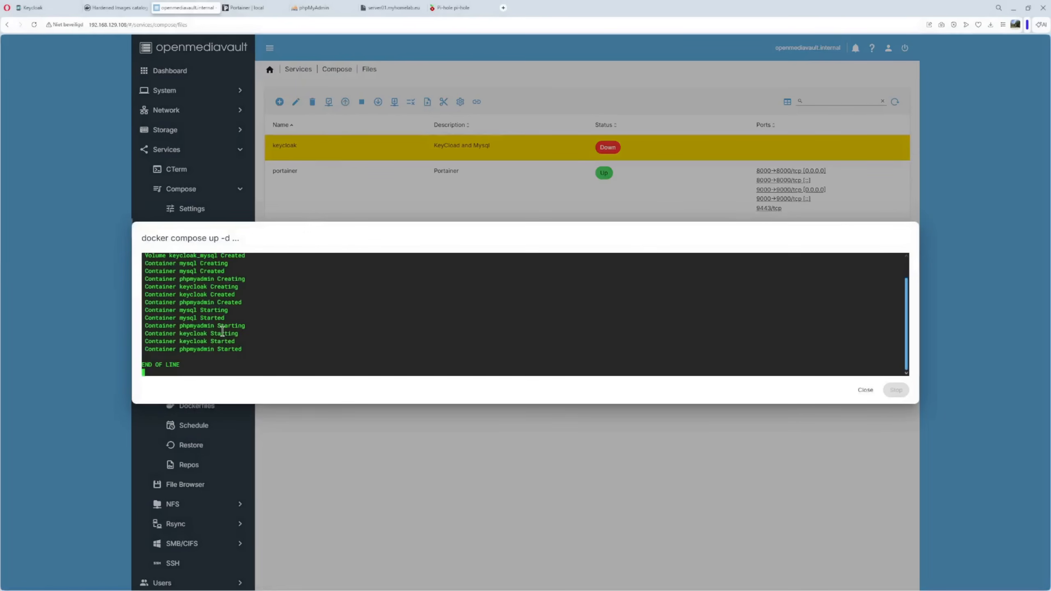
scroll(197, 294, "up", 1)
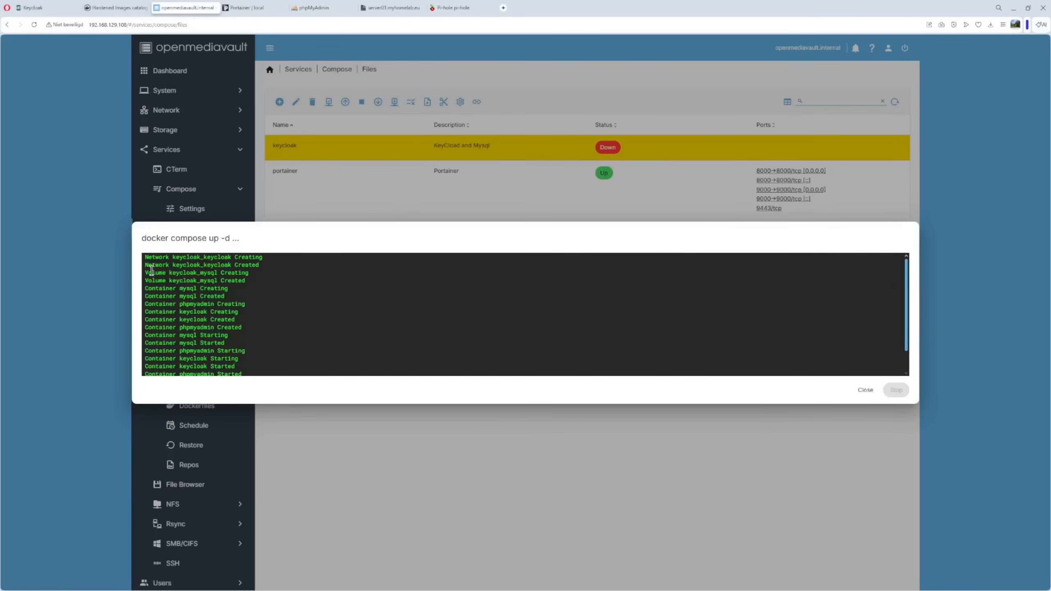
scroll(249, 287, "down", 1)
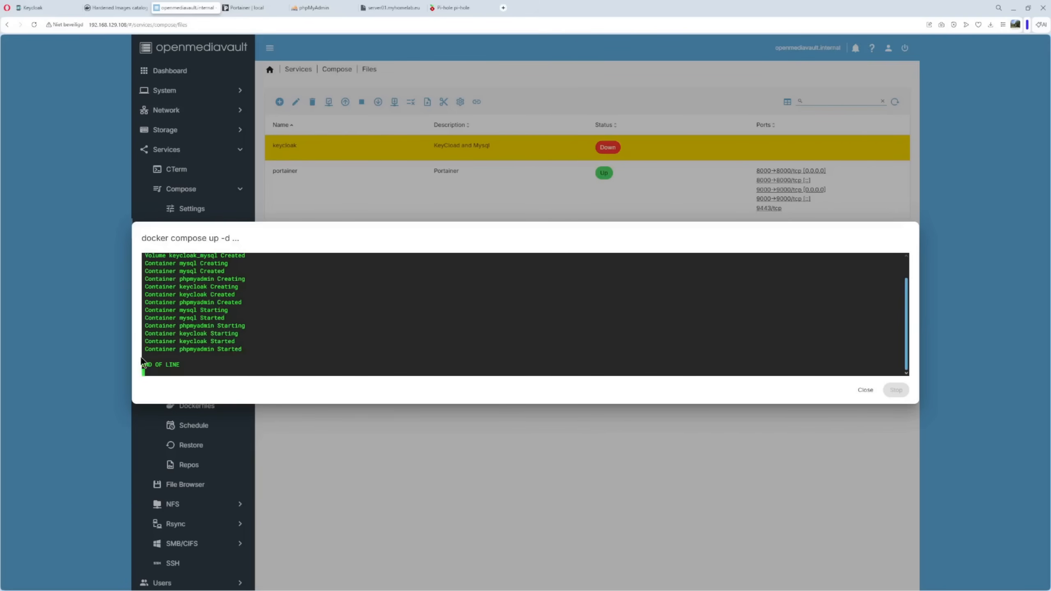
left_click(867, 390)
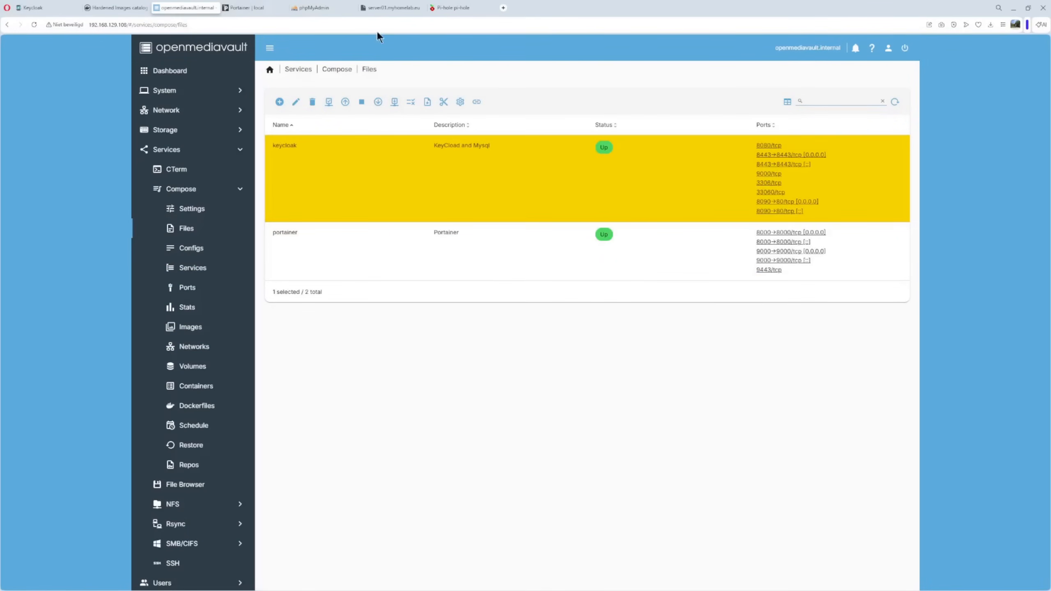
left_click(391, 8)
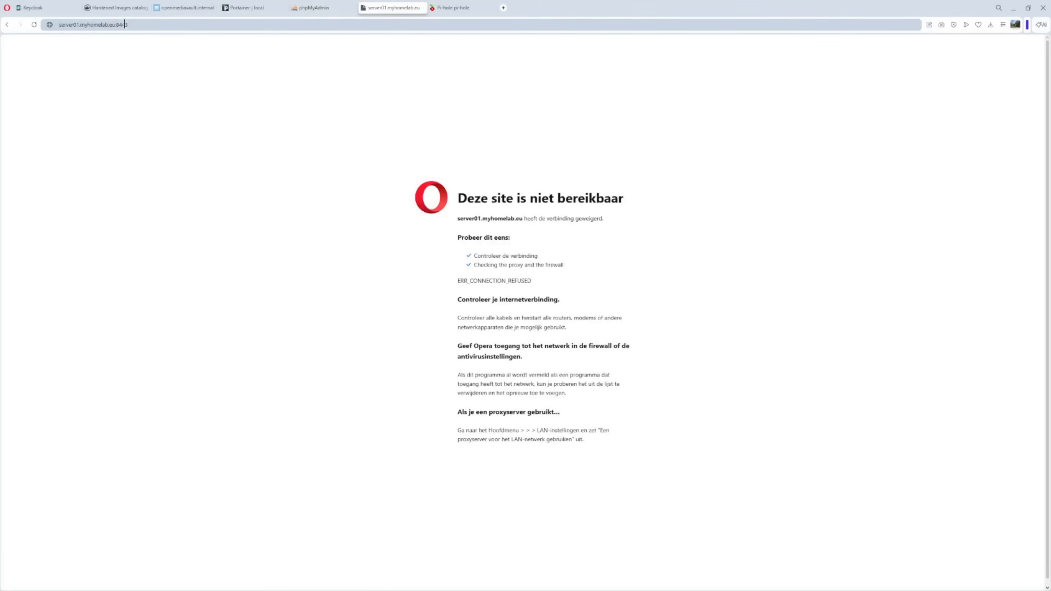
left_click(138, 22)
key("Home")
type("htt")
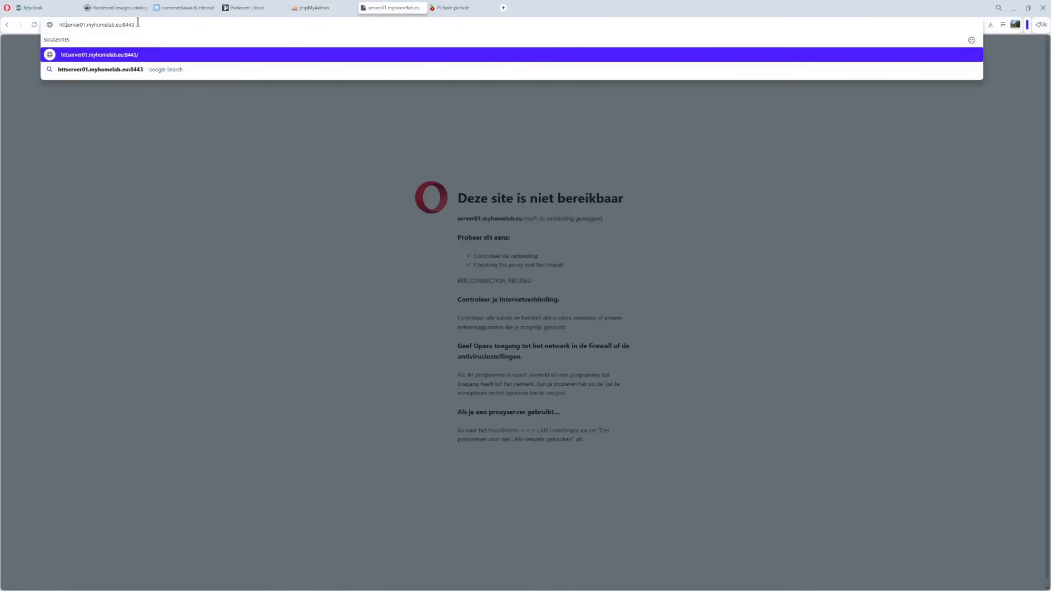
type("ps:")
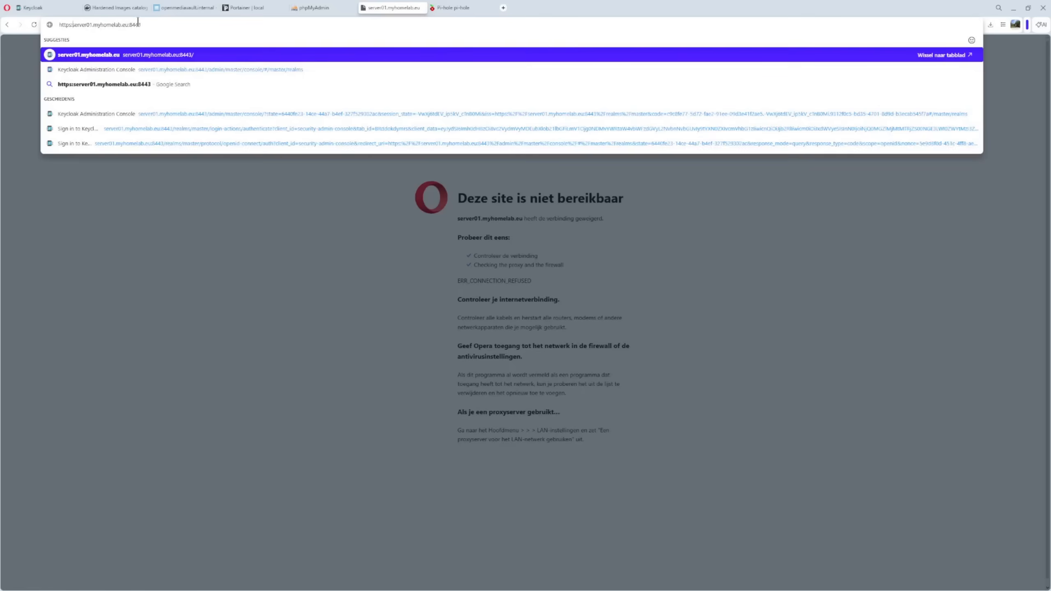
type("//")
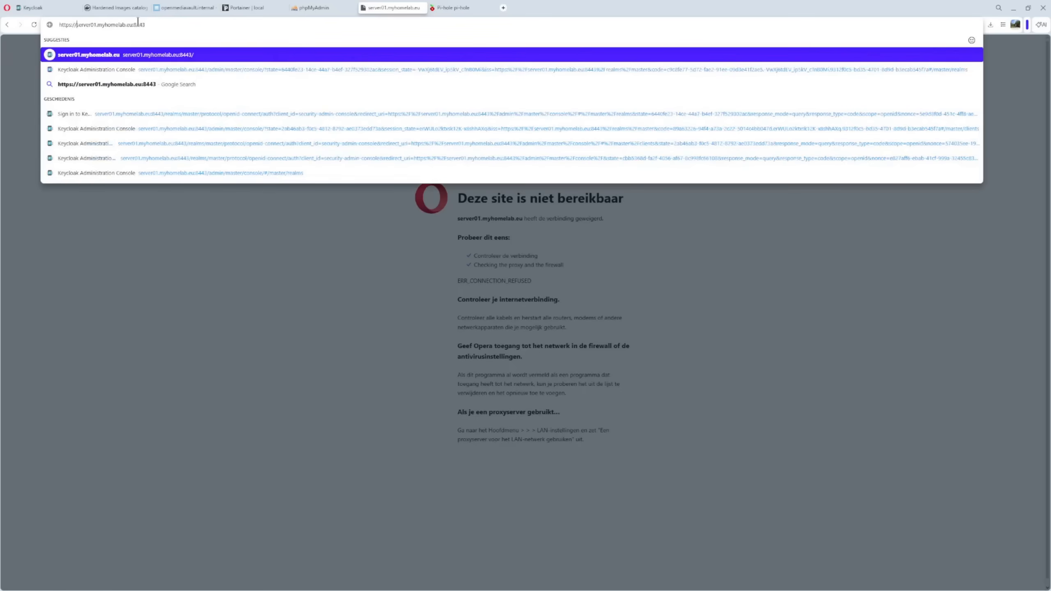
key("Return")
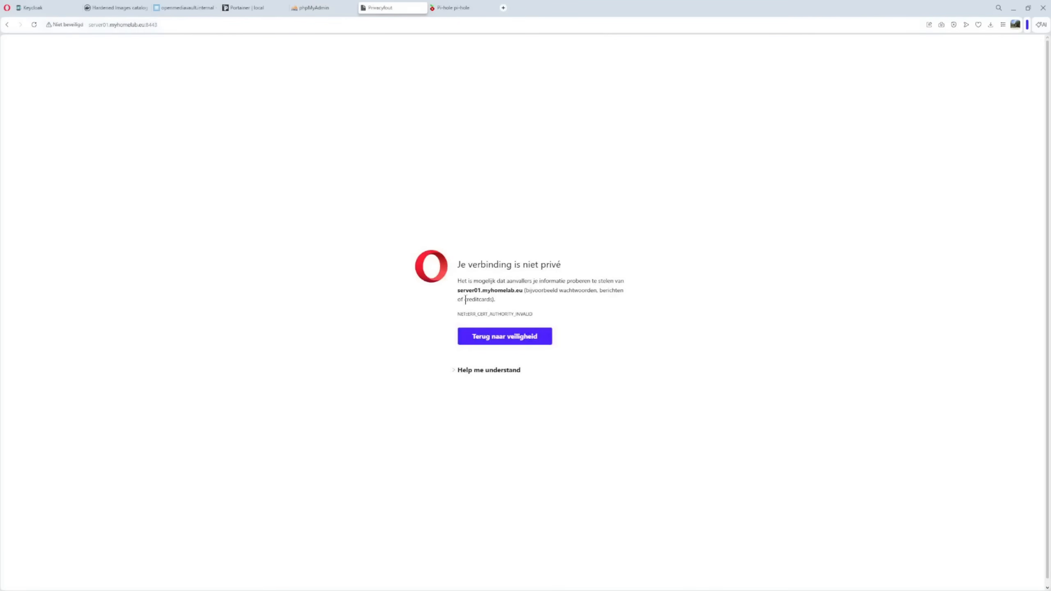
left_click(495, 372)
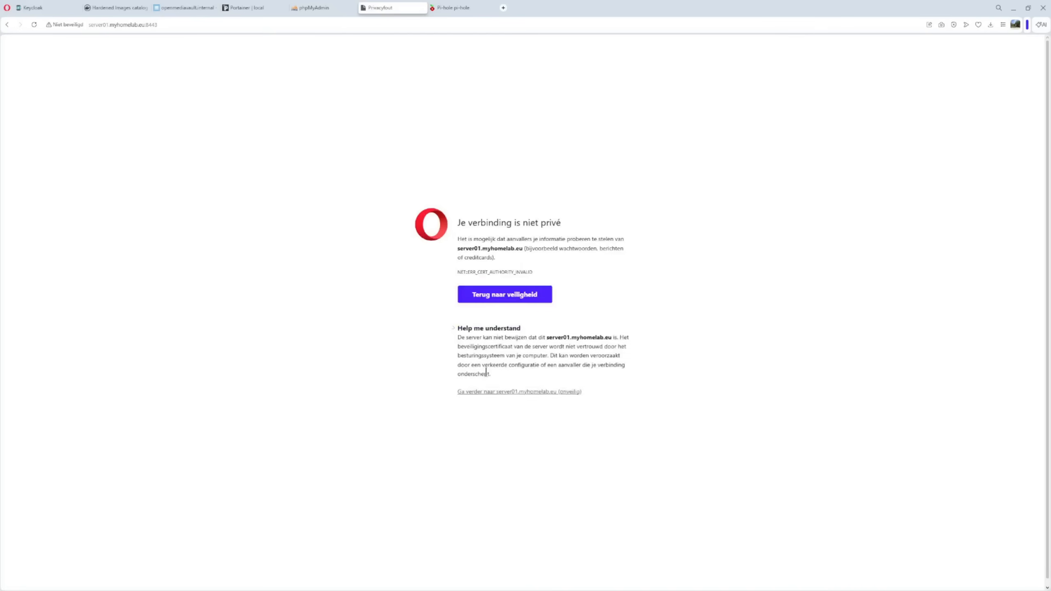
left_click(523, 399)
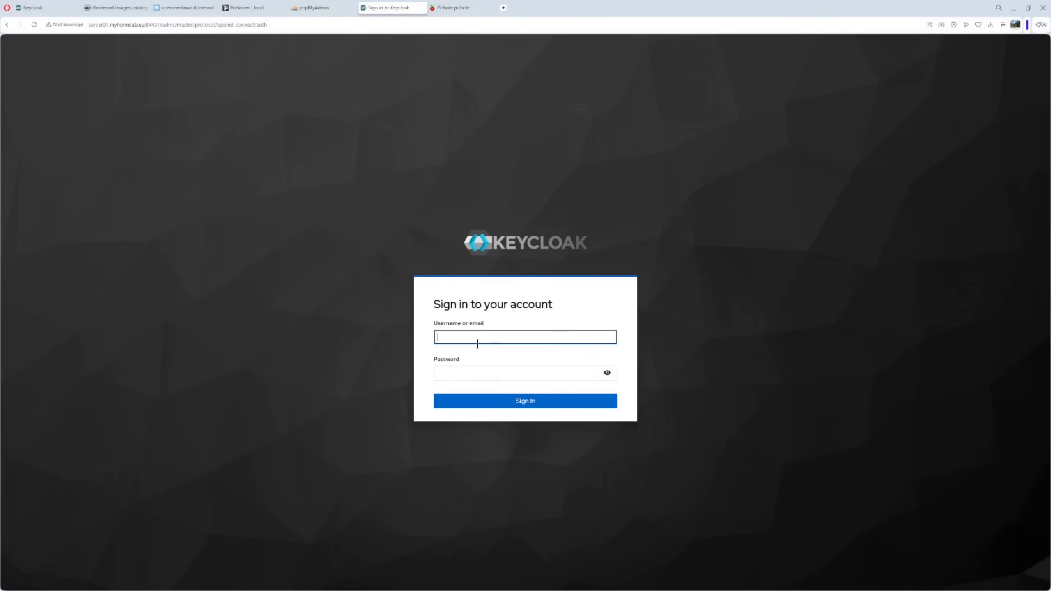
- Sign in to Keycloak as admin with the account password
type("admin")
left_click(465, 372)
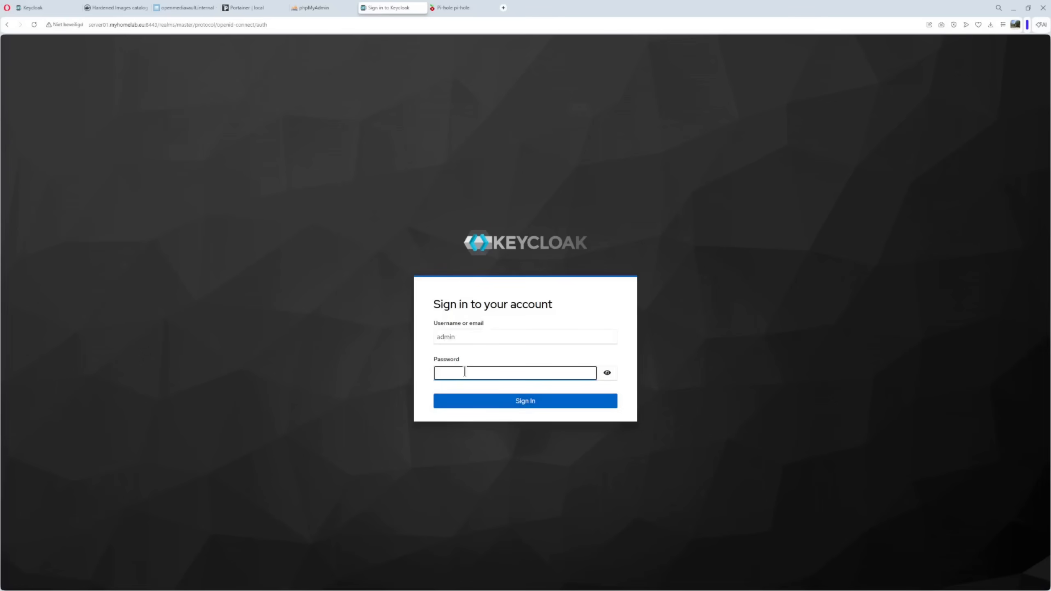
type("••••••")
key("Return")
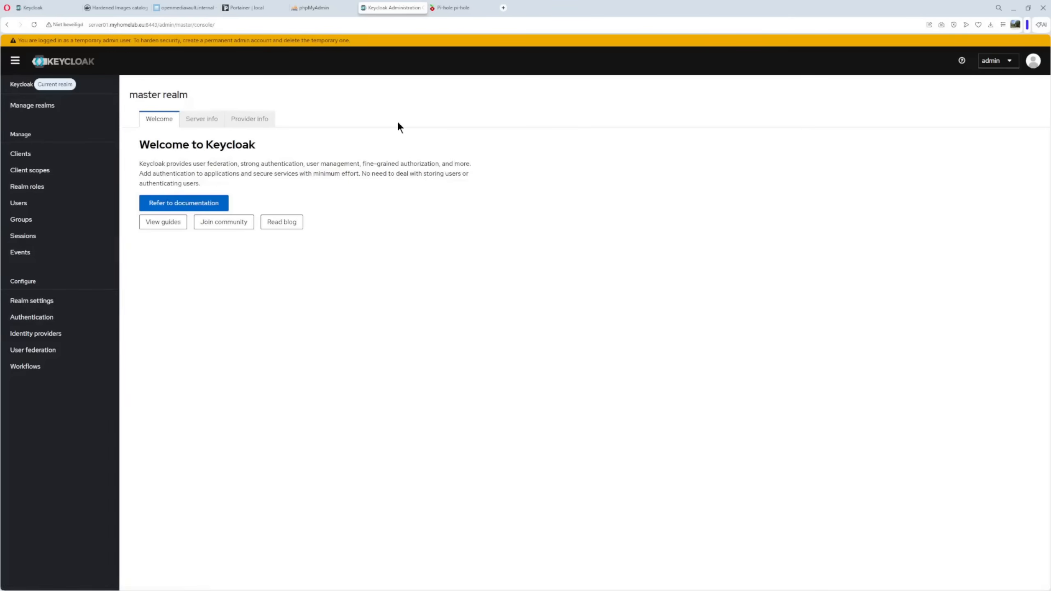
- Inspect the site's self-signed server01.myhomelab.eu certificate details
left_click(67, 24)
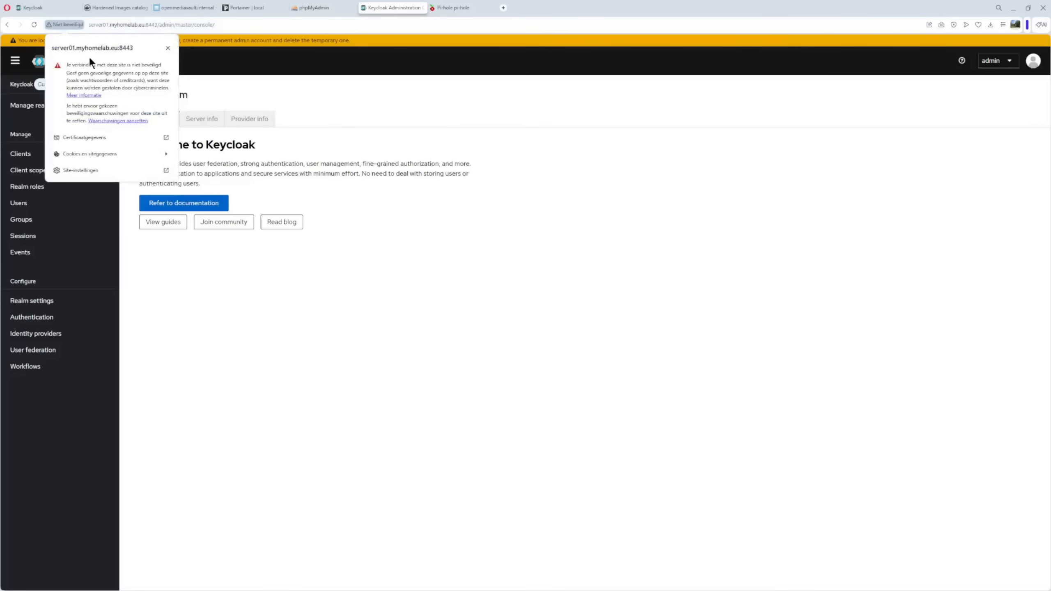
left_click(98, 137)
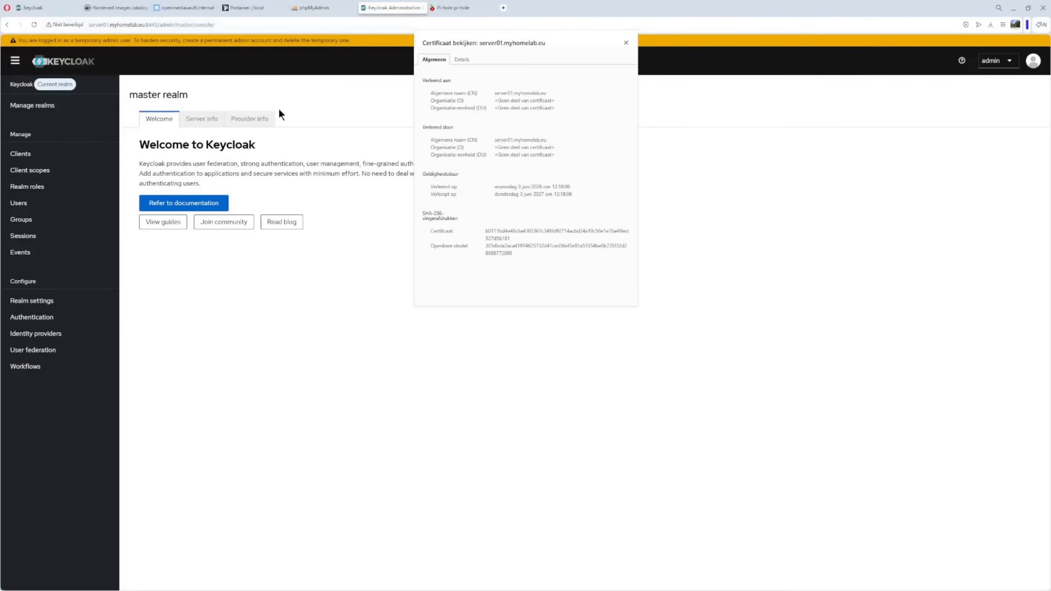
left_click(244, 8)
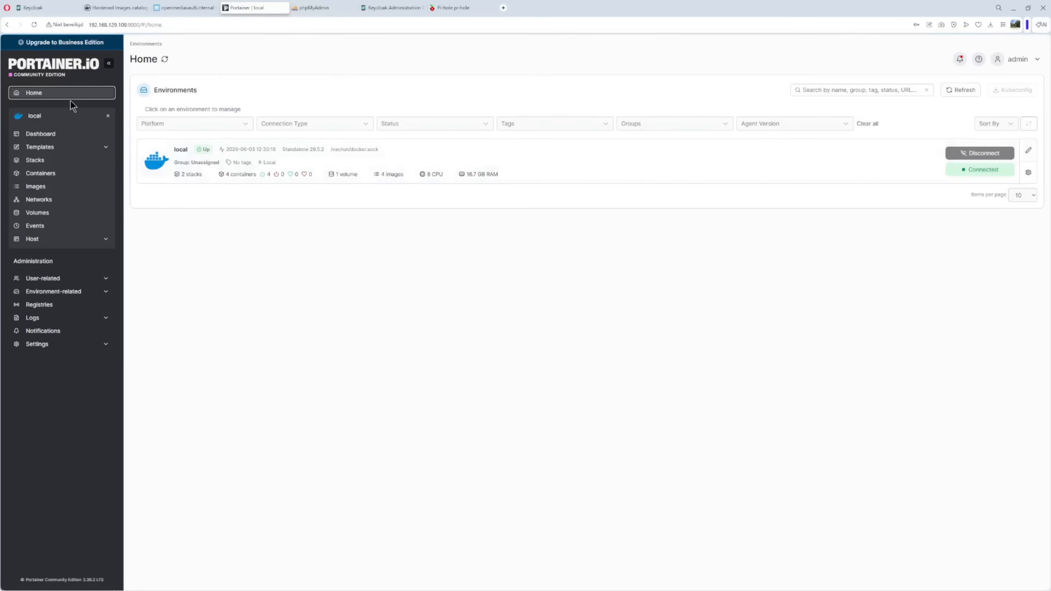
- Review the keycloak container's logs in Portainer's local environment container list
left_click(203, 170)
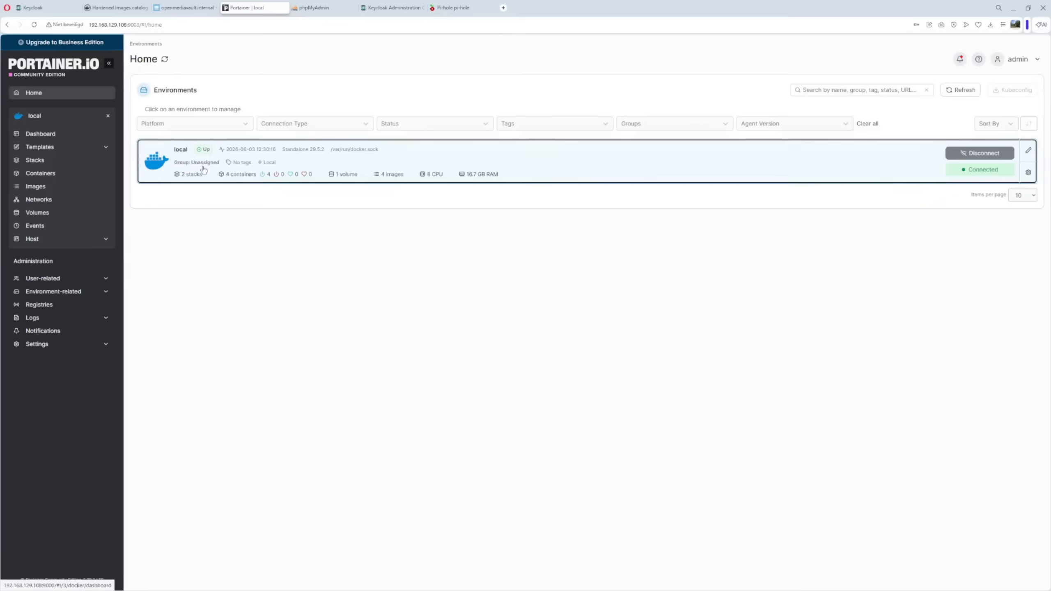
left_click(40, 175)
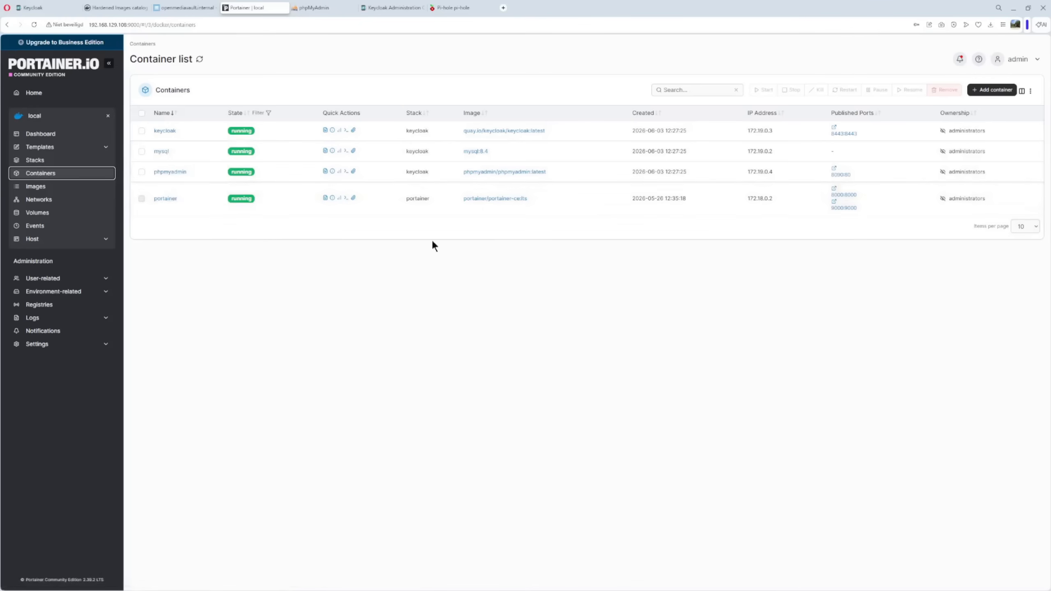
left_click(165, 131)
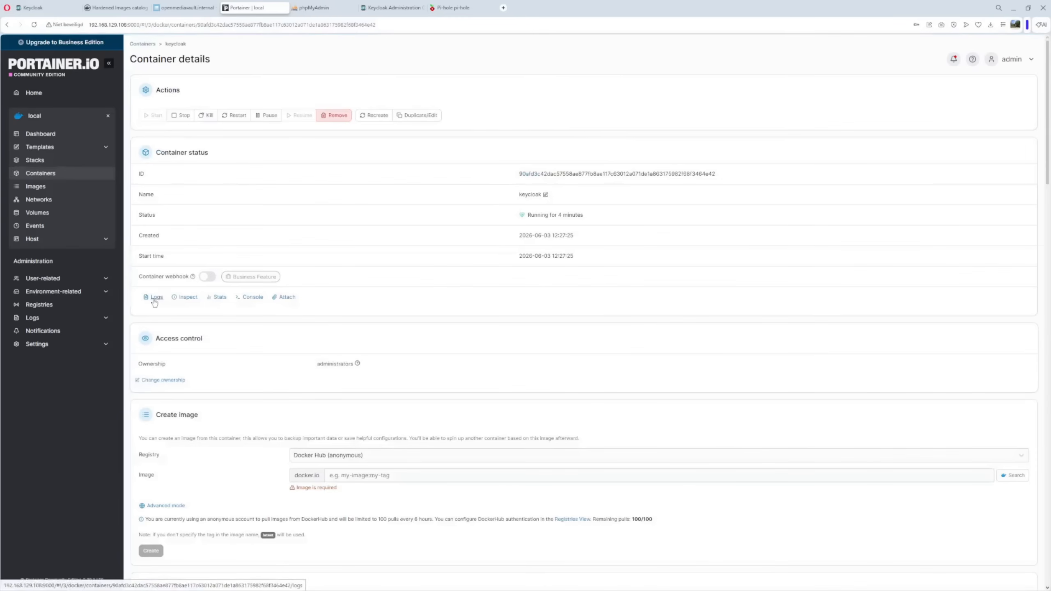
left_click(157, 299)
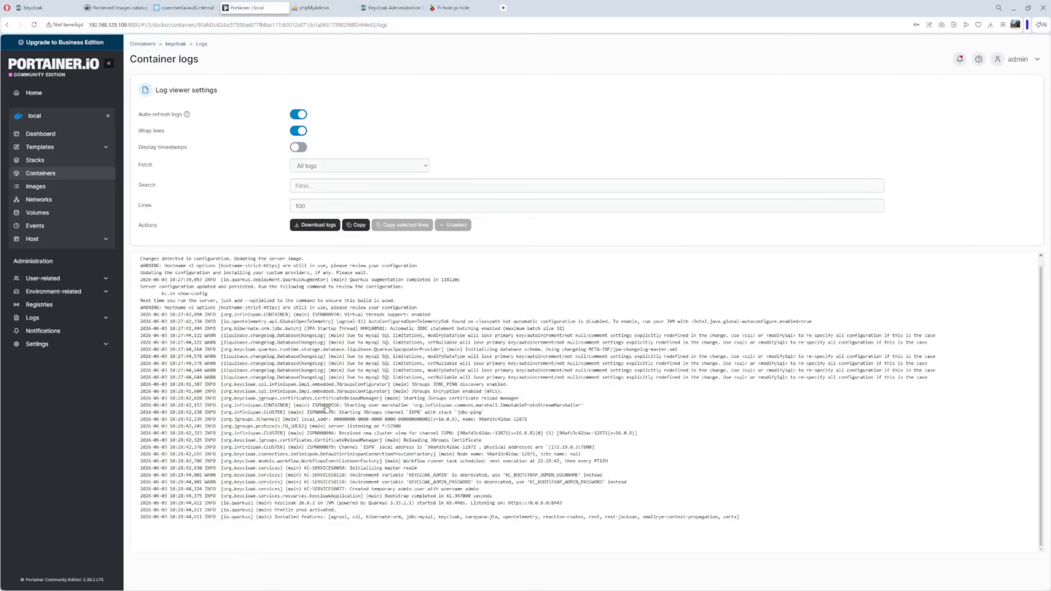
left_click(387, 7)
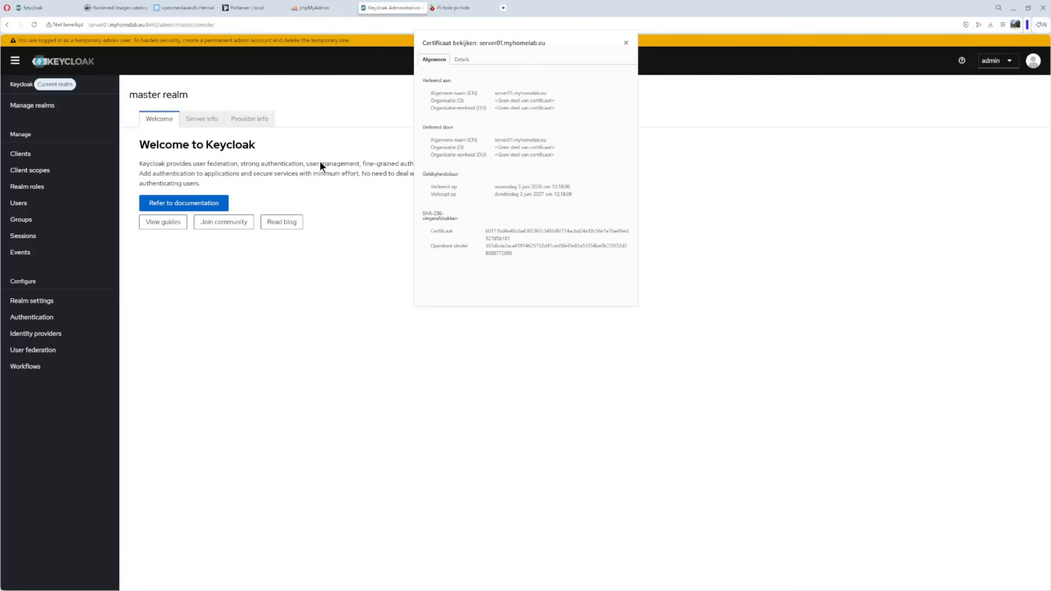